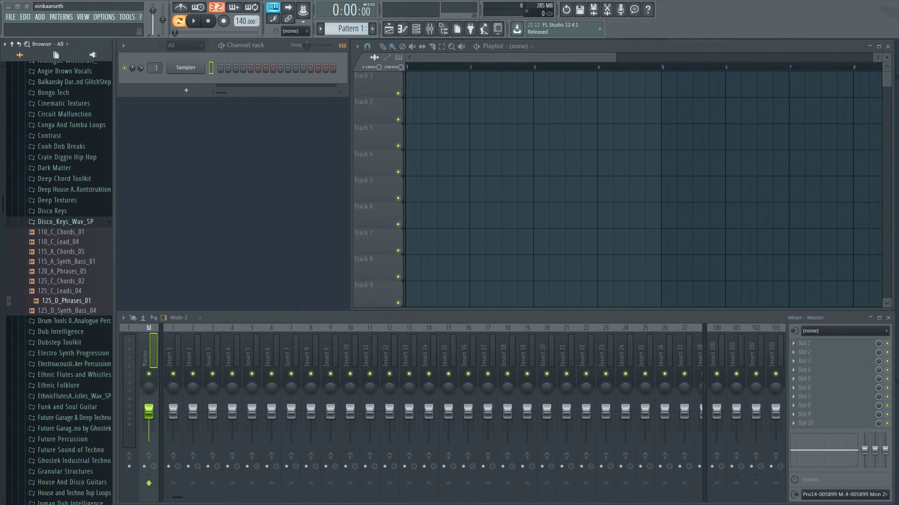
- Place the 115_A_Chords_05 loop on Track 1 of the playlist
{"action": "left_click_drag", "start_coordinate": [82, 254], "coordinate": [421, 87]}
- Drag more loops onto playlist tracks, ending with 120_FuturePerc_SP02 at the start of Track 3
{"action": "left_click_drag", "start_coordinate": [96, 272], "coordinate": [428, 104]}
{"action": "left_click_drag", "start_coordinate": [66, 281], "coordinate": [403, 180]}
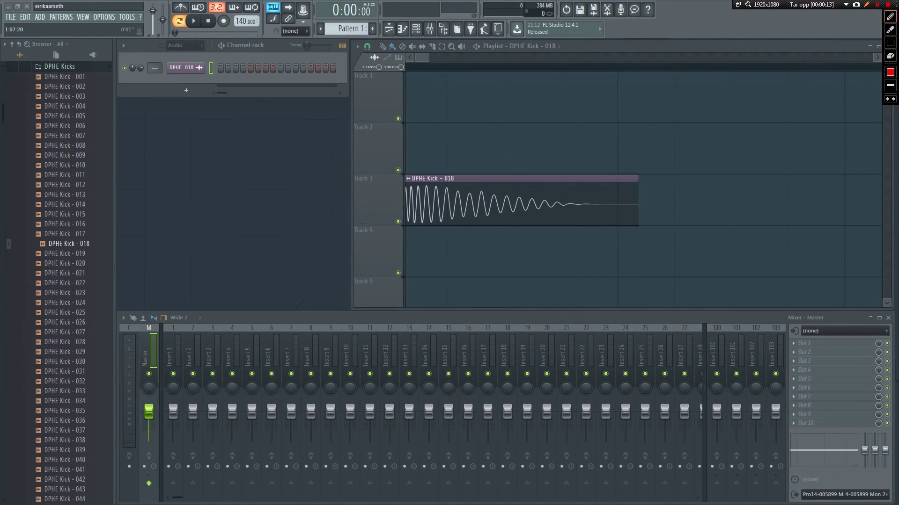
{"action": "mouse_move", "coordinate": [678, 201]}
{"action": "left_mouse_down"}
{"action": "mouse_move", "coordinate": [616, 125]}
{"action": "mouse_move", "coordinate": [451, 121]}
{"action": "mouse_move", "coordinate": [388, 164]}
{"action": "mouse_move", "coordinate": [389, 247]}
{"action": "mouse_move", "coordinate": [543, 287]}
{"action": "mouse_move", "coordinate": [664, 245]}
{"action": "mouse_move", "coordinate": [680, 209]}
{"action": "mouse_move", "coordinate": [673, 191]}
{"action": "left_mouse_up"}
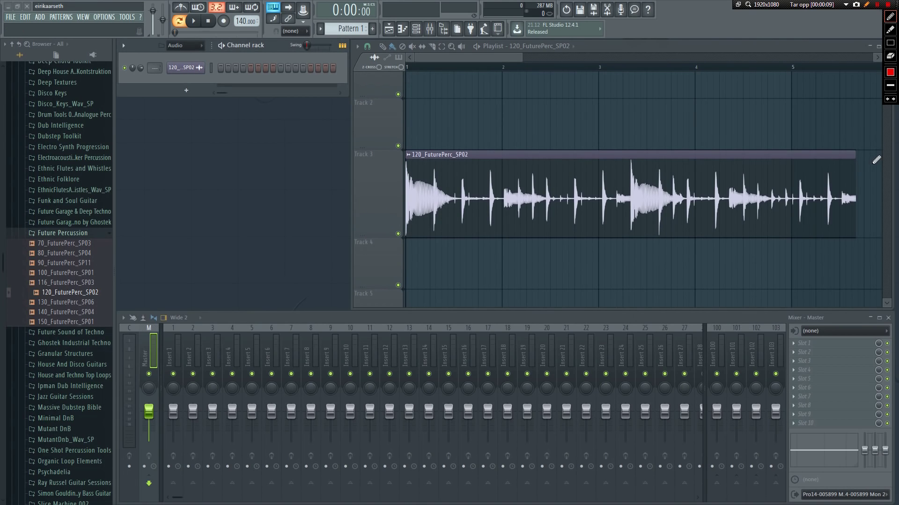
{"action": "mouse_move", "coordinate": [871, 163]}
{"action": "left_mouse_down"}
{"action": "mouse_move", "coordinate": [841, 126]}
{"action": "mouse_move", "coordinate": [619, 85]}
{"action": "mouse_move", "coordinate": [409, 114]}
{"action": "mouse_move", "coordinate": [330, 177]}
{"action": "mouse_move", "coordinate": [551, 291]}
{"action": "mouse_move", "coordinate": [747, 284]}
{"action": "mouse_move", "coordinate": [872, 222]}
{"action": "mouse_move", "coordinate": [888, 176]}
{"action": "mouse_move", "coordinate": [870, 155]}
{"action": "left_mouse_up"}
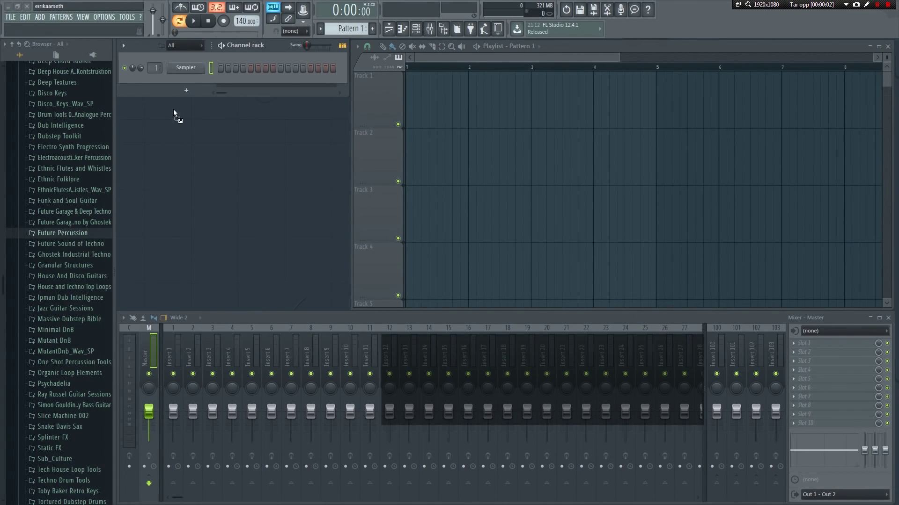
- Load Kick - 020_2 into the Sampler channel and fill every fourth step
{"action": "left_click_drag", "start_coordinate": [176, 114], "coordinate": [182, 69]}
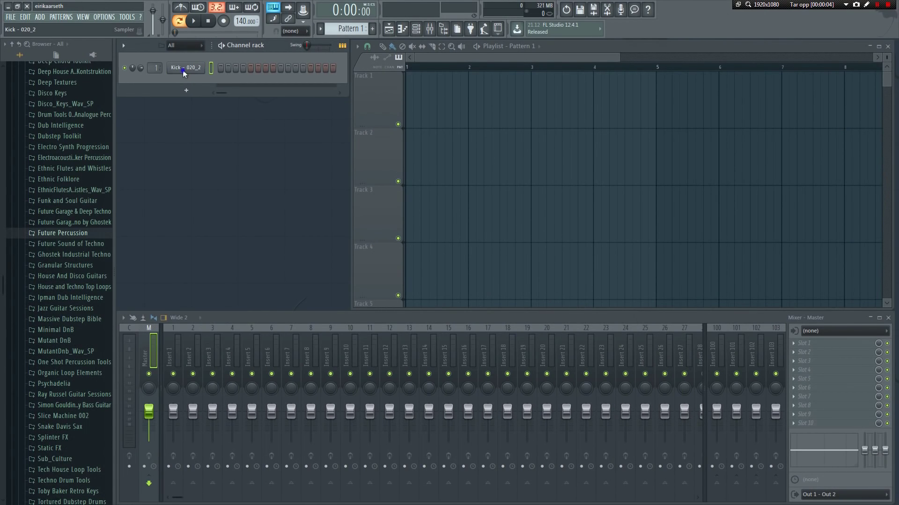
{"action": "right_click", "coordinate": [183, 70]}
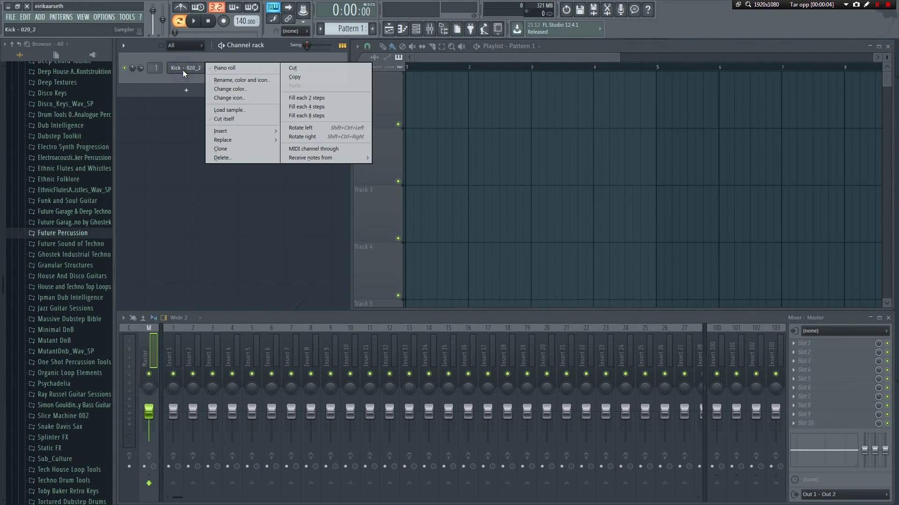
{"action": "left_click", "coordinate": [329, 110]}
- Paint Pattern 1 across bars 1–4 of Track 1 and set the tempo to 128 BPM
{"action": "left_click", "coordinate": [406, 103]}
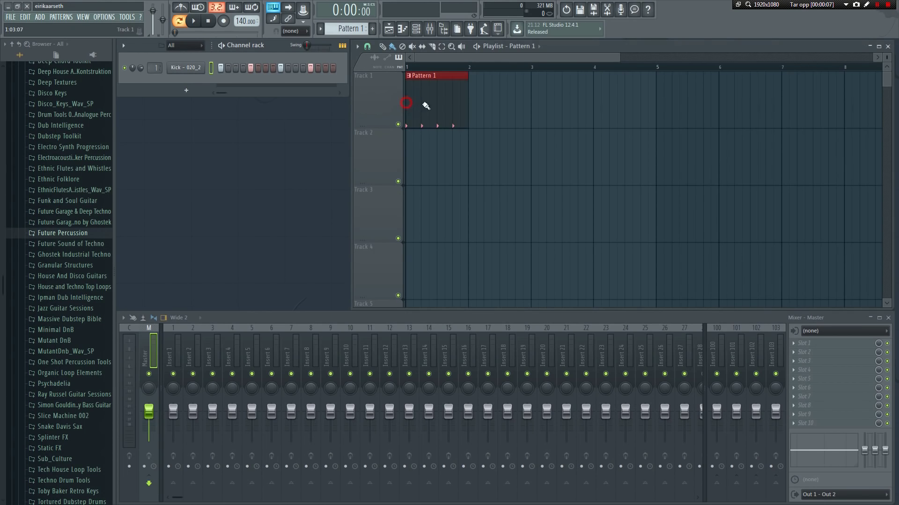
{"action": "left_click_drag", "start_coordinate": [426, 106], "coordinate": [594, 106]}
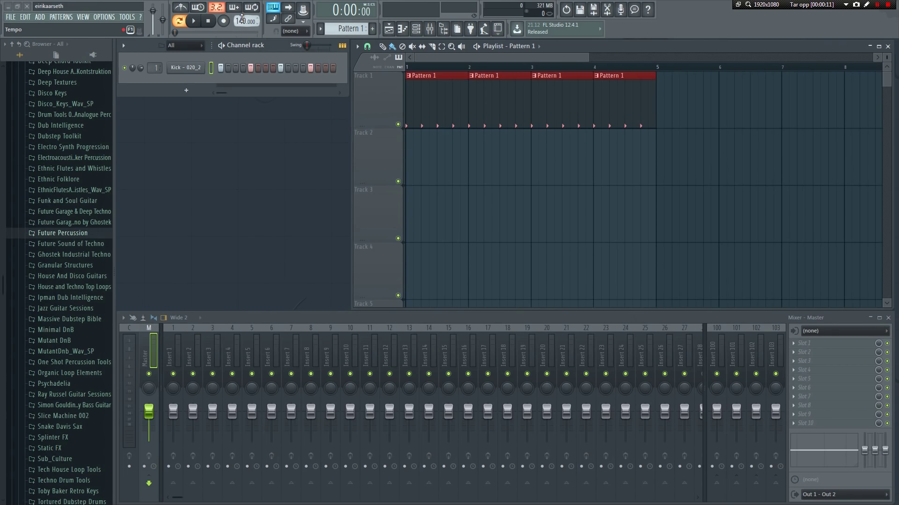
{"action": "left_click_drag", "start_coordinate": [241, 19], "coordinate": [242, 26]}
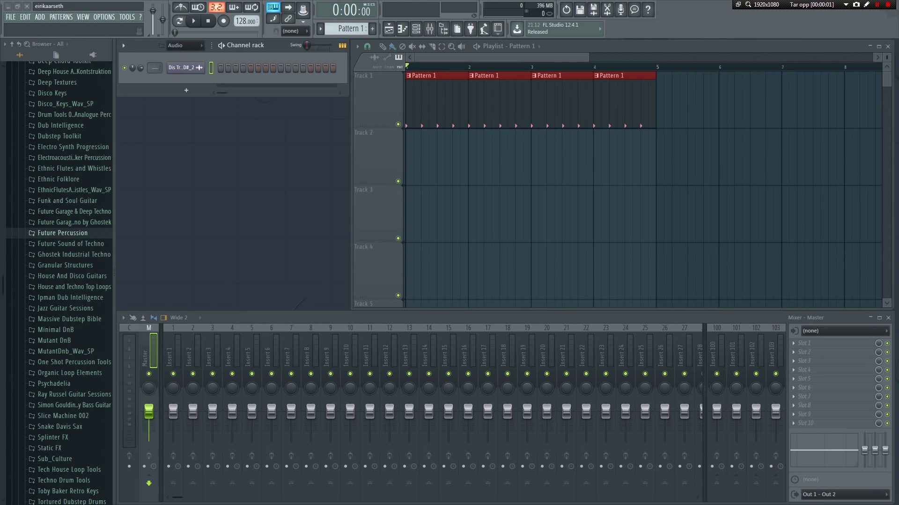
- Place the Drum loop sample on Track 2 under the kicks and audition the arrangement
{"action": "left_click_drag", "start_coordinate": [306, 242], "coordinate": [413, 161]}
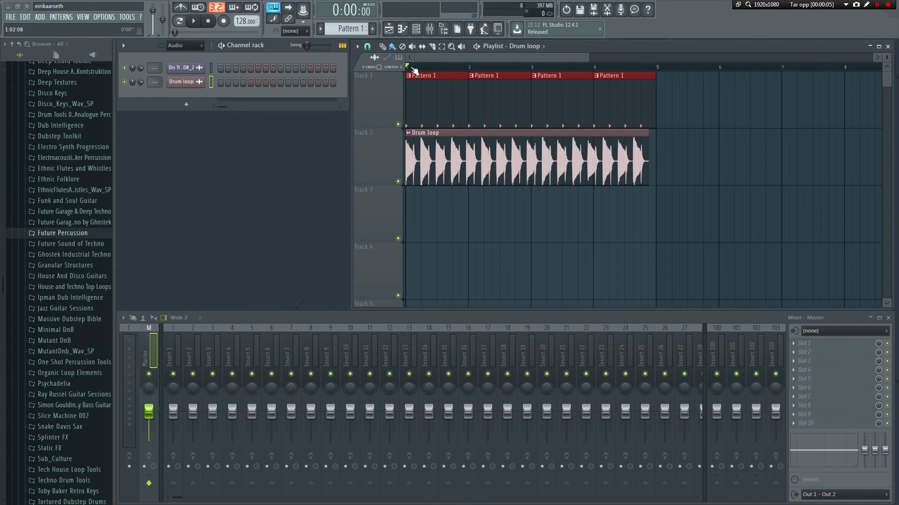
{"action": "key", "text": "space"}
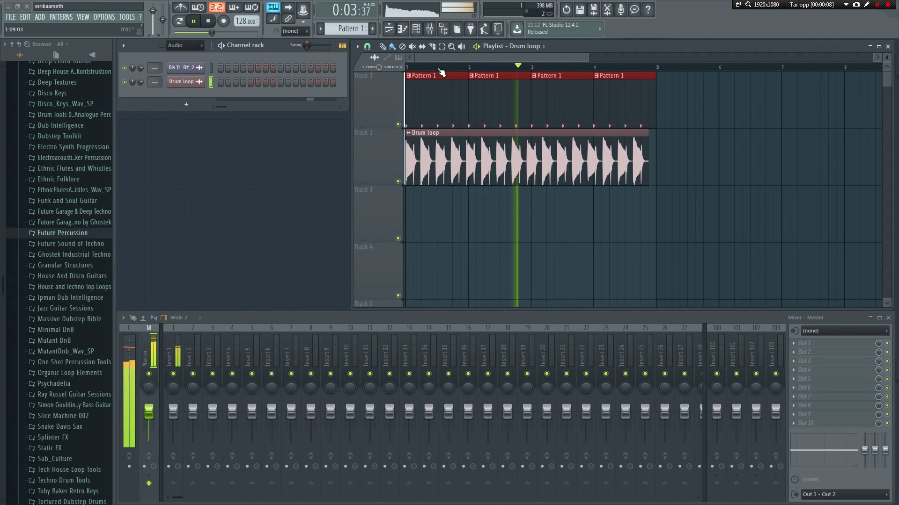
{"action": "key", "text": "space"}
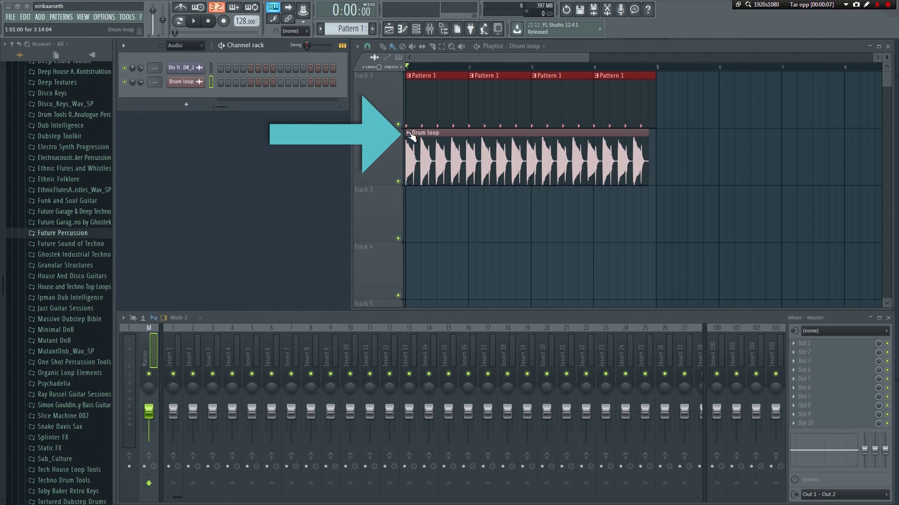
- Run Detect tempo on the Drum loop clip using the 100 to 200 BPM range
{"action": "left_click", "coordinate": [409, 132]}
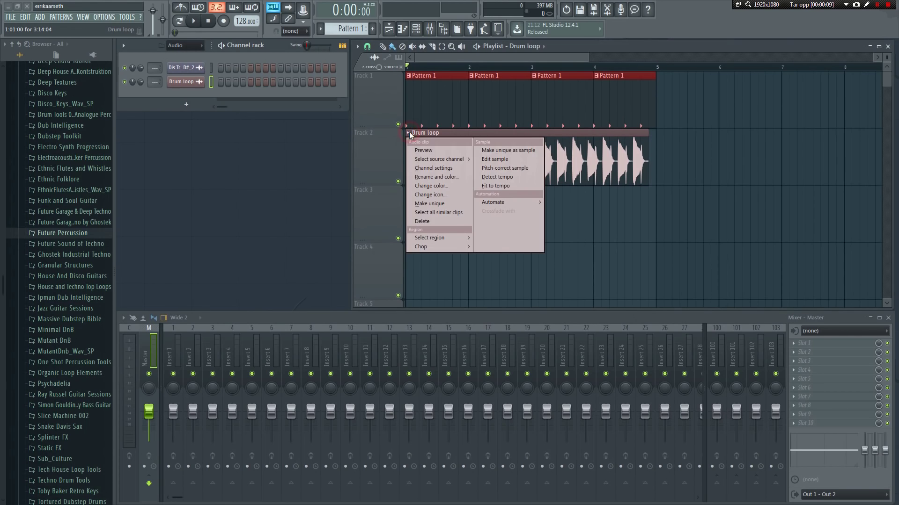
{"action": "left_click", "coordinate": [521, 181]}
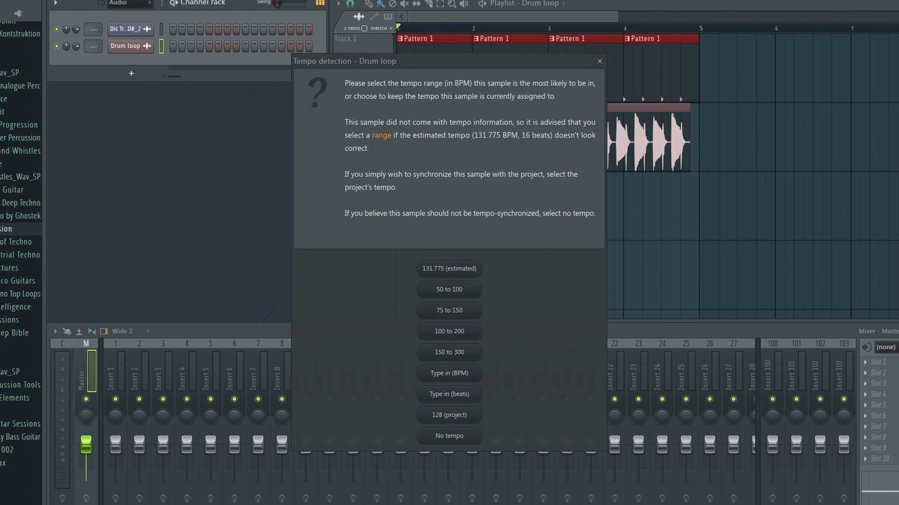
{"action": "left_click", "coordinate": [450, 330]}
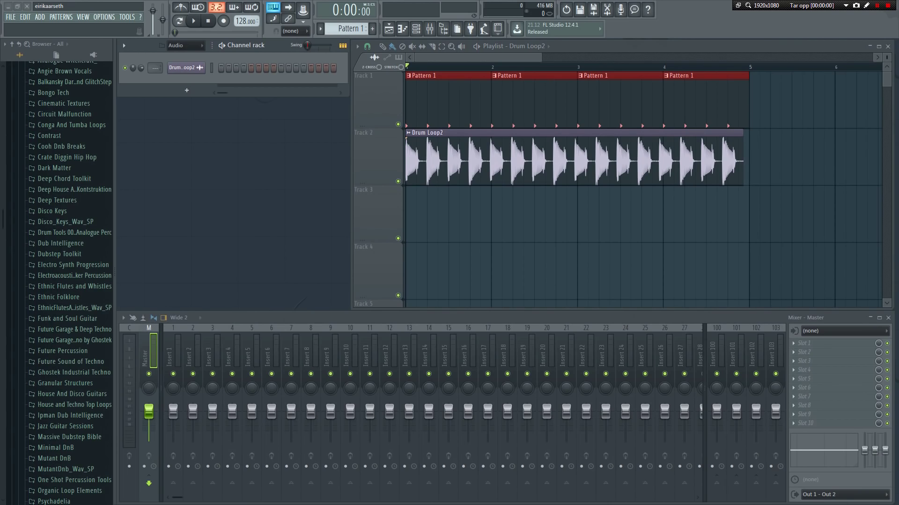
- Fit Drum Loop2 to the 128 BPM tempo (130 BPM estimate, 100–200 range), then play to check sync
{"action": "left_click", "coordinate": [409, 135]}
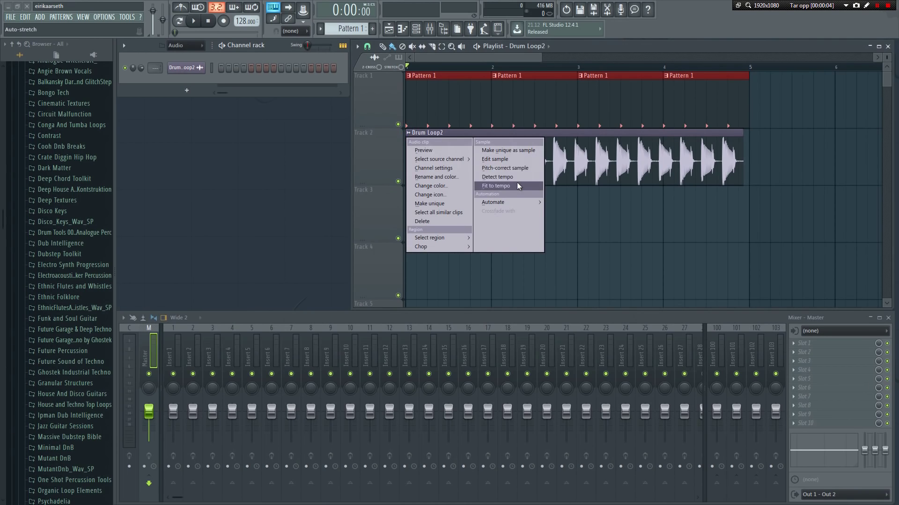
{"action": "left_click", "coordinate": [518, 185]}
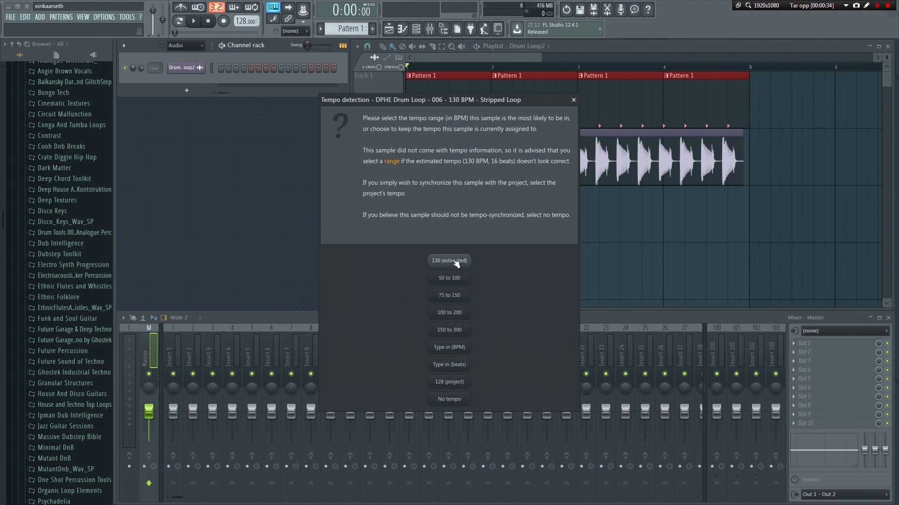
{"action": "left_click", "coordinate": [450, 260]}
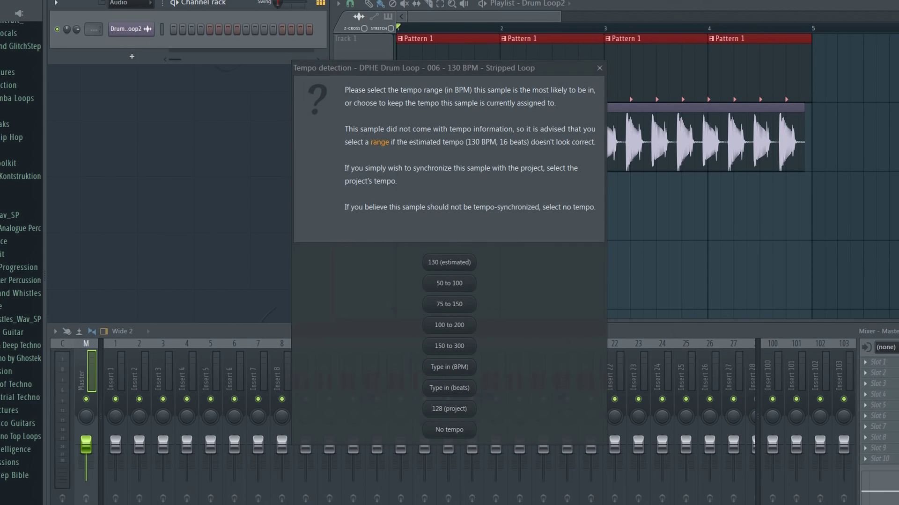
{"action": "left_click", "coordinate": [450, 324]}
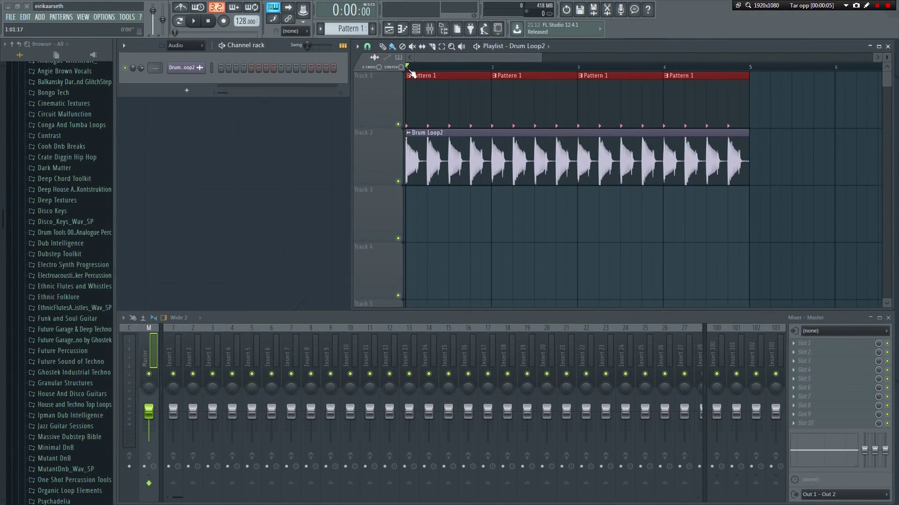
{"action": "key", "text": "space"}
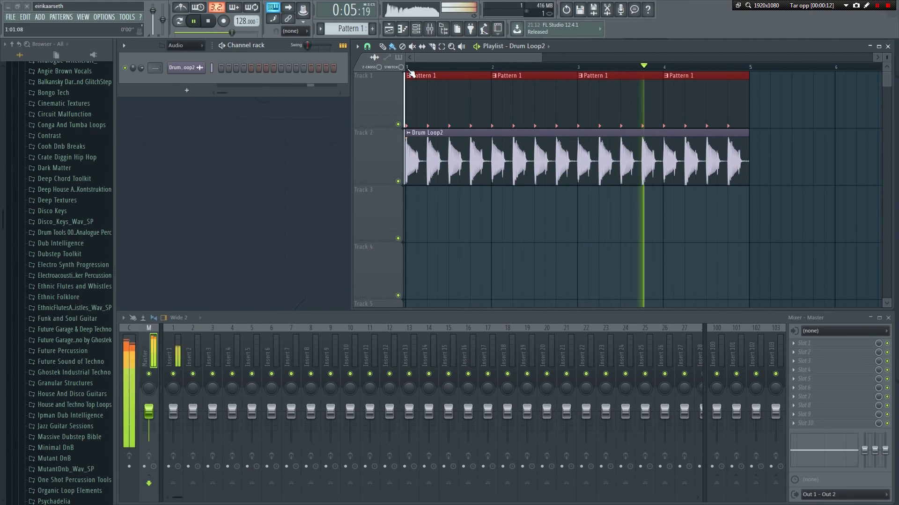
{"action": "key", "text": "space"}
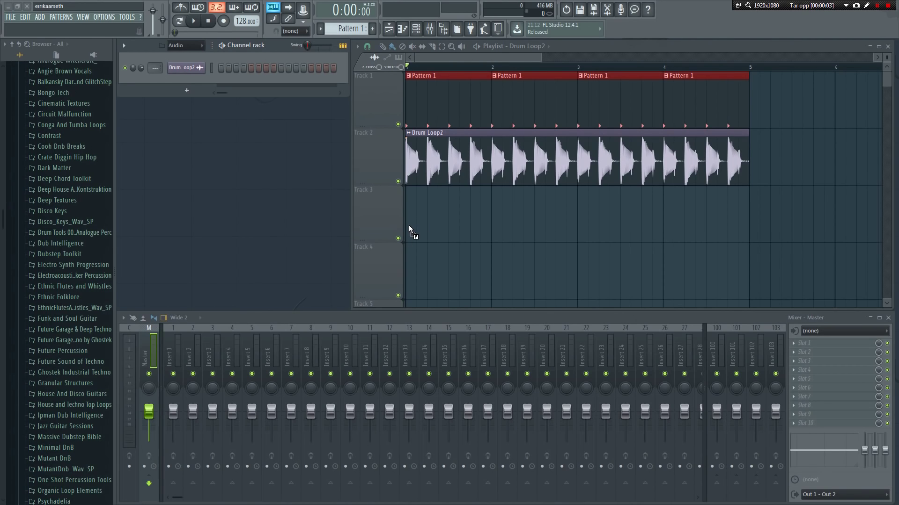
- Add the Dis Triplet 134 D#_2 guitar loop to Track 3 and audition it with the drums
{"action": "left_click_drag", "start_coordinate": [409, 225], "coordinate": [409, 225]}
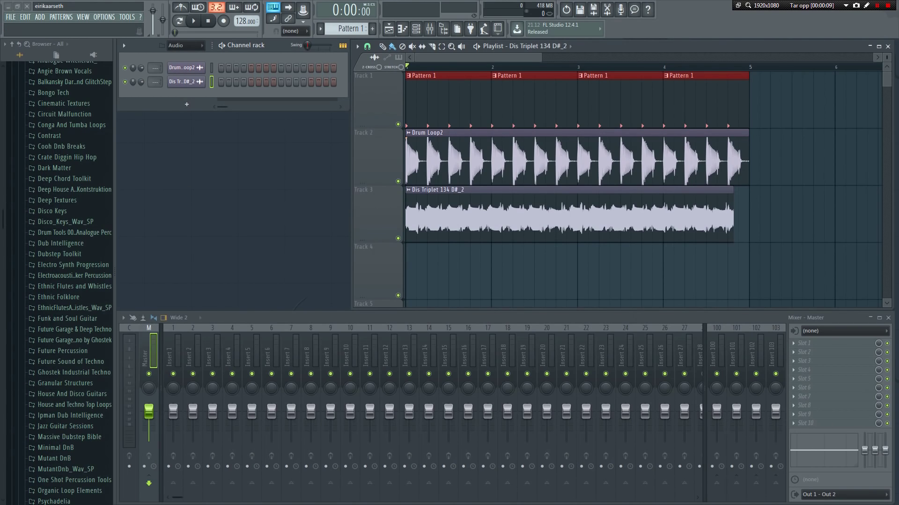
{"action": "key", "text": "alt+Tab"}
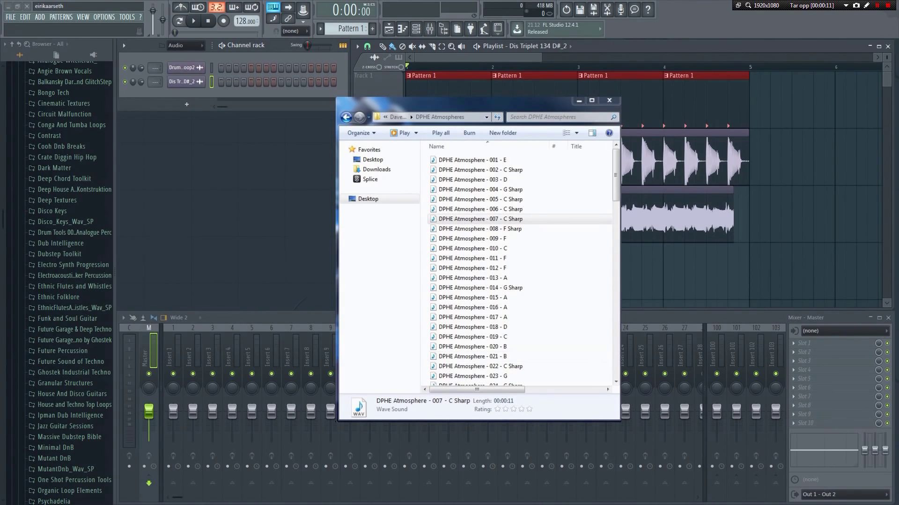
{"action": "scroll", "coordinate": [613, 172], "scroll_direction": "down", "scroll_amount": 6}
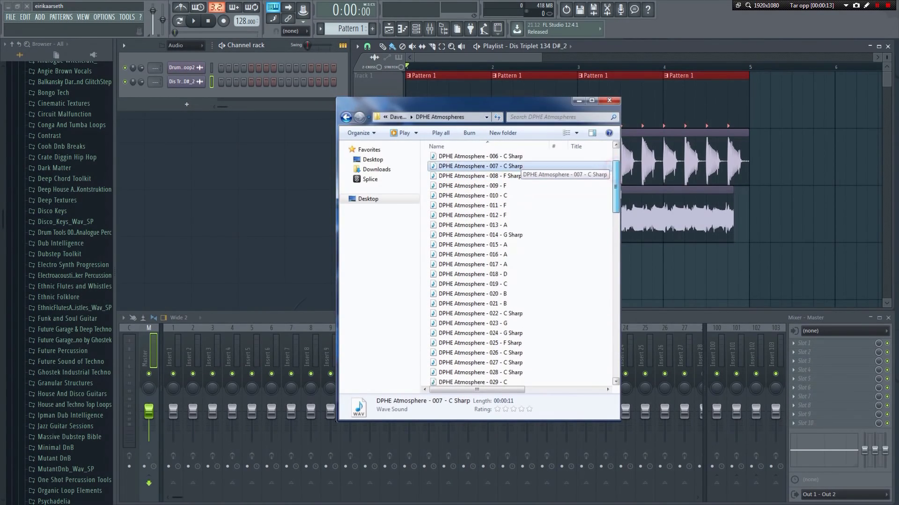
{"action": "scroll", "coordinate": [515, 269], "scroll_direction": "down", "scroll_amount": 7}
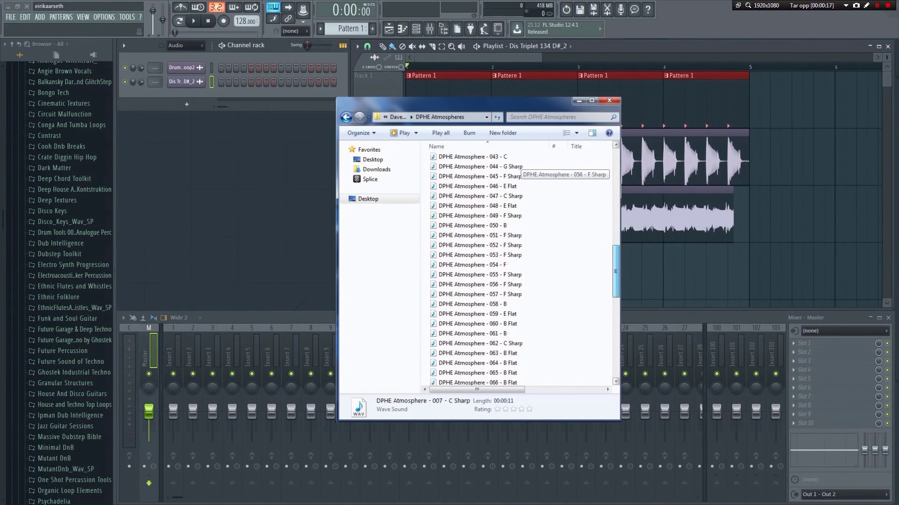
{"action": "scroll", "coordinate": [519, 269], "scroll_direction": "down", "scroll_amount": 1}
{"action": "key", "text": "alt+Tab"}
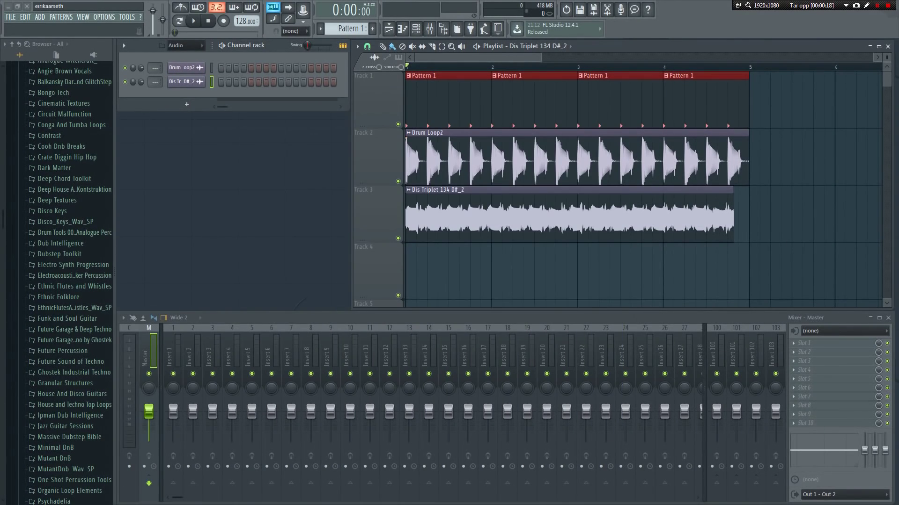
{"action": "left_click", "coordinate": [198, 24]}
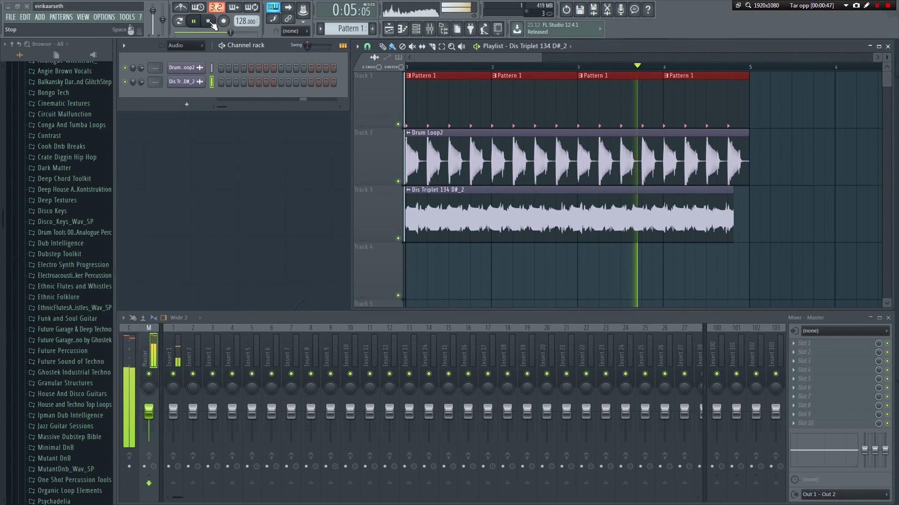
{"action": "left_click", "coordinate": [211, 24]}
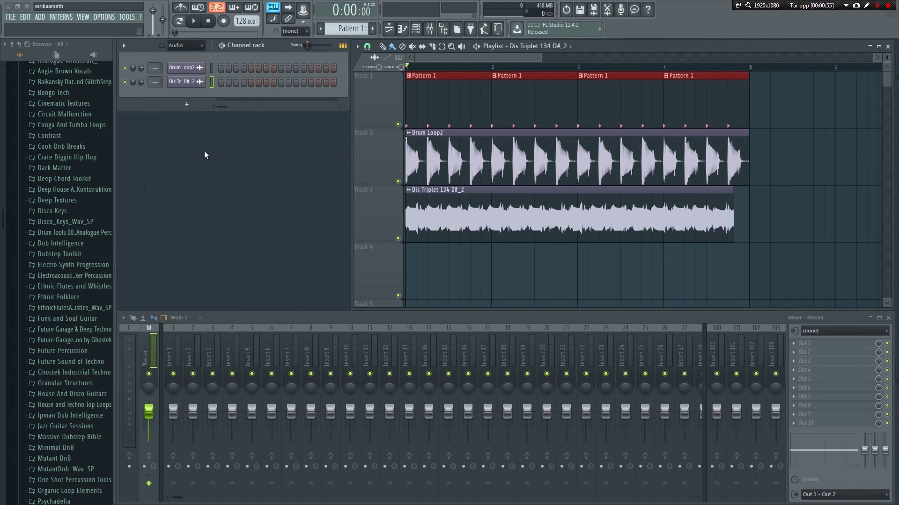
- Detect the Dis Triplet clip's tempo in the 100–200 range so it ends at bar 5, then check sync
{"action": "left_click", "coordinate": [409, 196]}
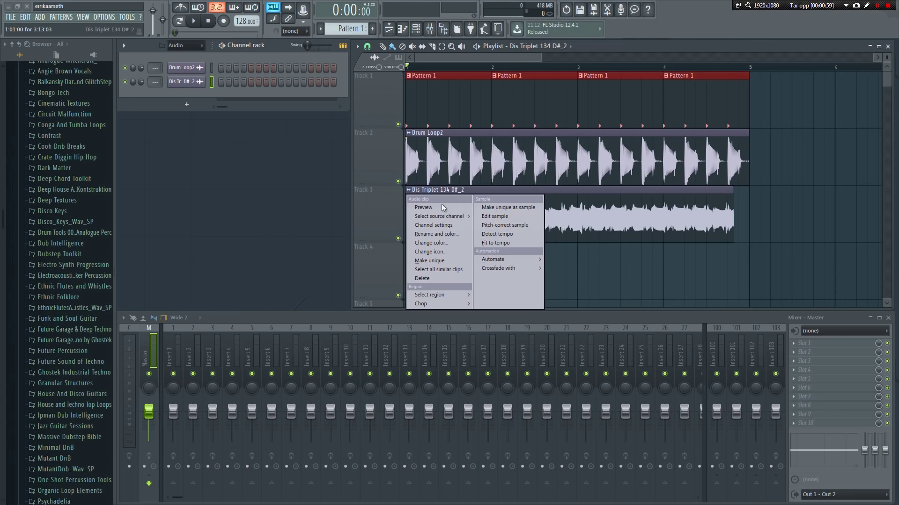
{"action": "left_click", "coordinate": [520, 240]}
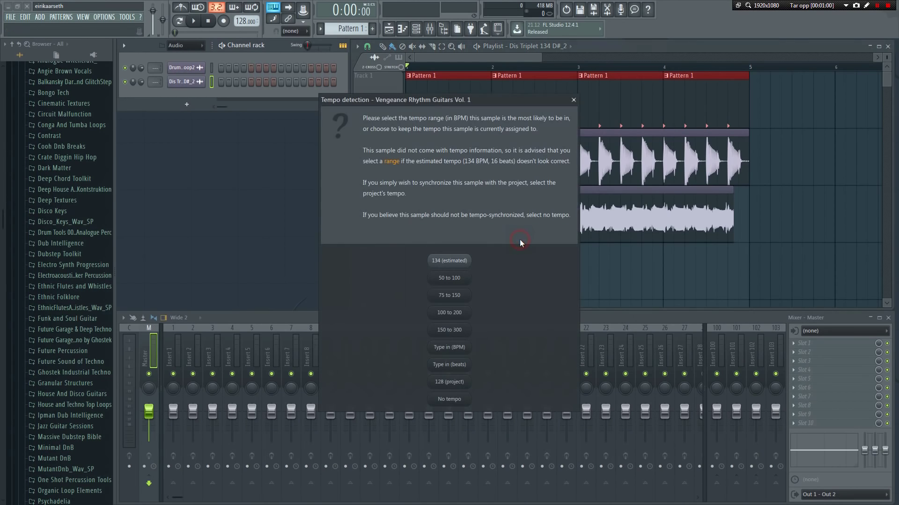
{"action": "left_click", "coordinate": [450, 313]}
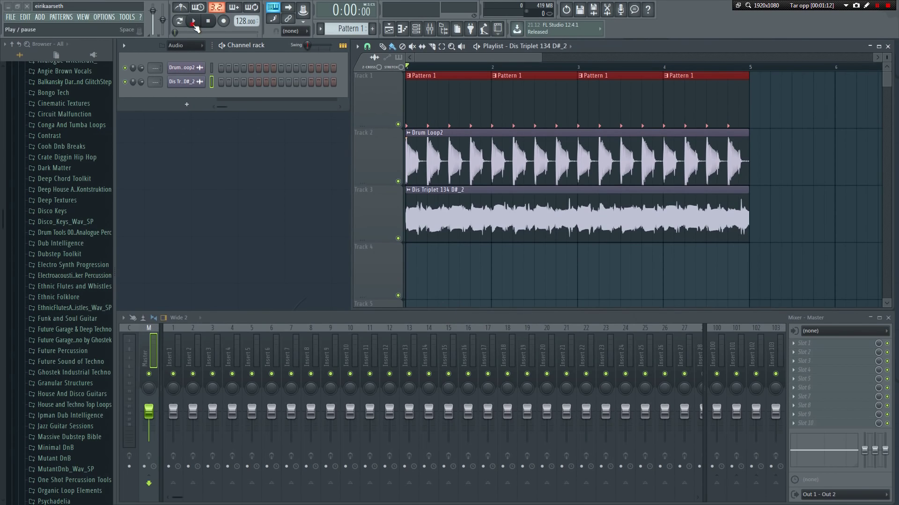
{"action": "left_click", "coordinate": [194, 21]}
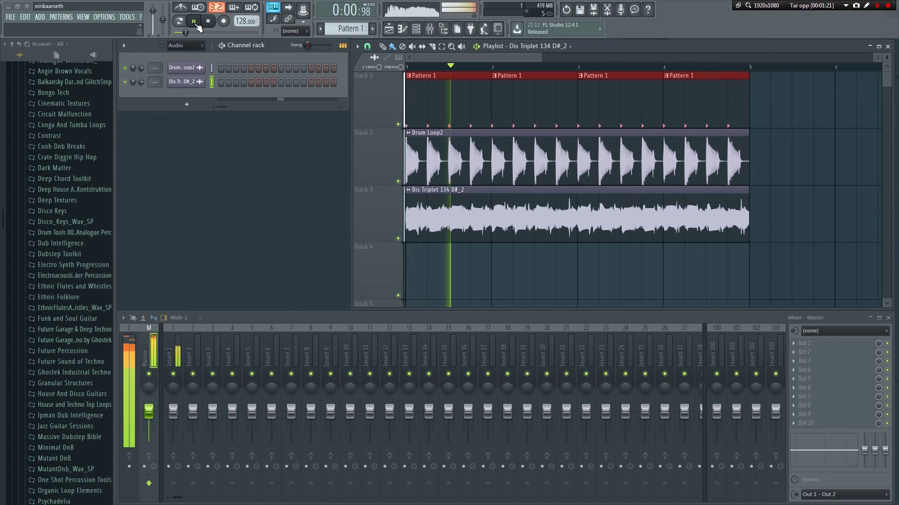
{"action": "key", "text": "space"}
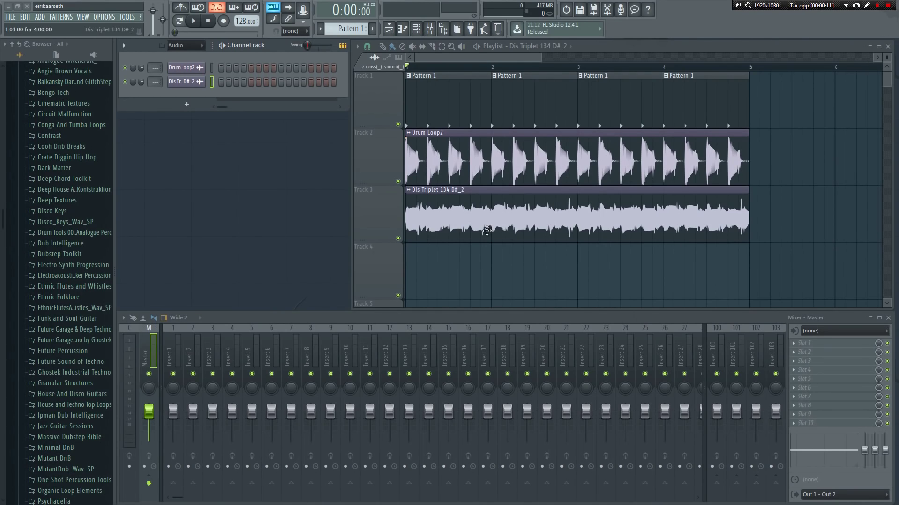
- Replace the old Track 3 clip with the 11 VRG1 Dis Triplet 134 A# loop
{"action": "right_click", "coordinate": [502, 227]}
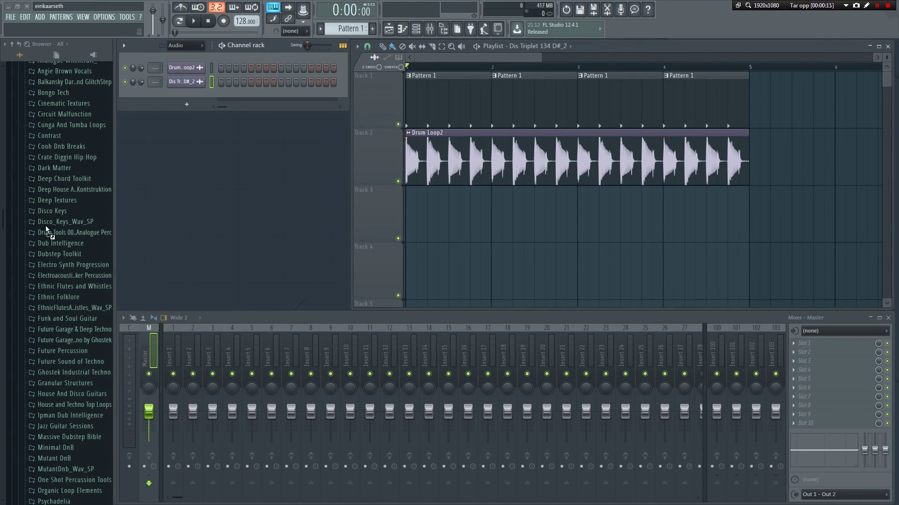
{"action": "left_click_drag", "start_coordinate": [44, 231], "coordinate": [412, 207]}
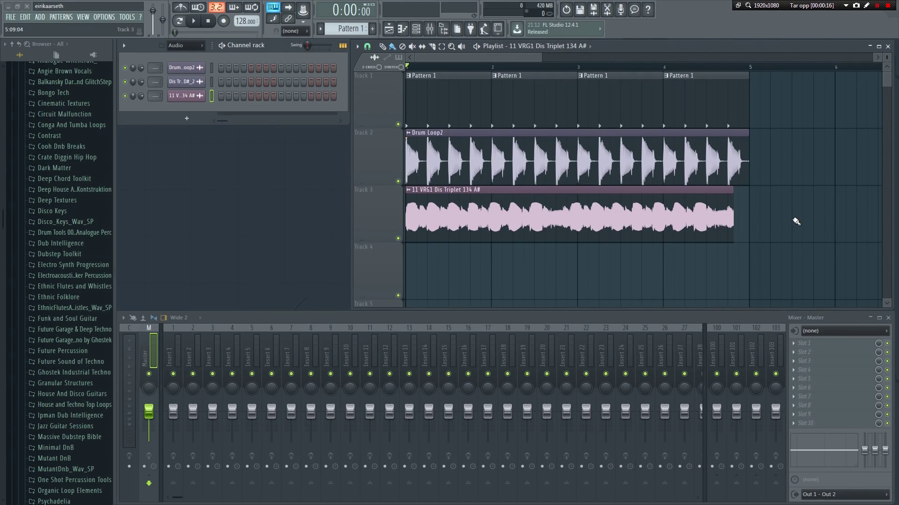
{"action": "left_click_drag", "start_coordinate": [733, 214], "coordinate": [717, 226]}
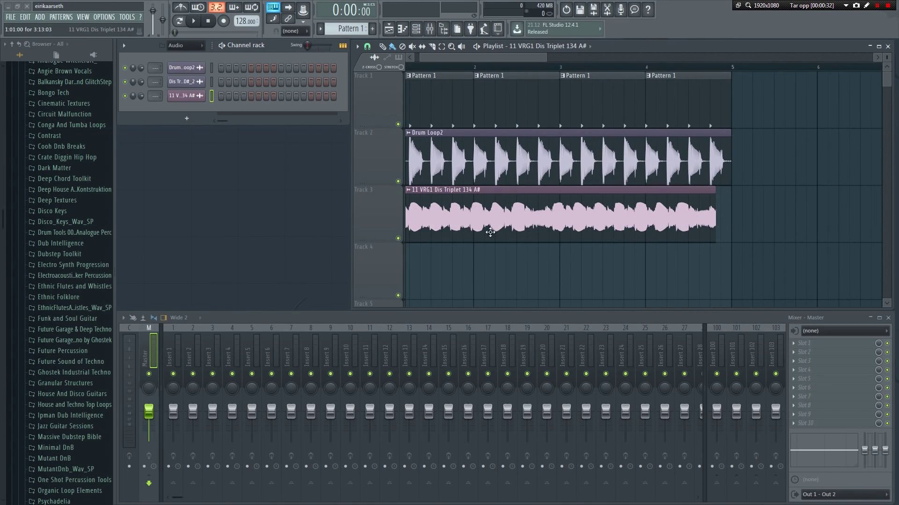
- Enable STRETCH, stretch the new guitar clip to end at bar 5, and play both loops together
{"action": "left_click", "coordinate": [401, 67]}
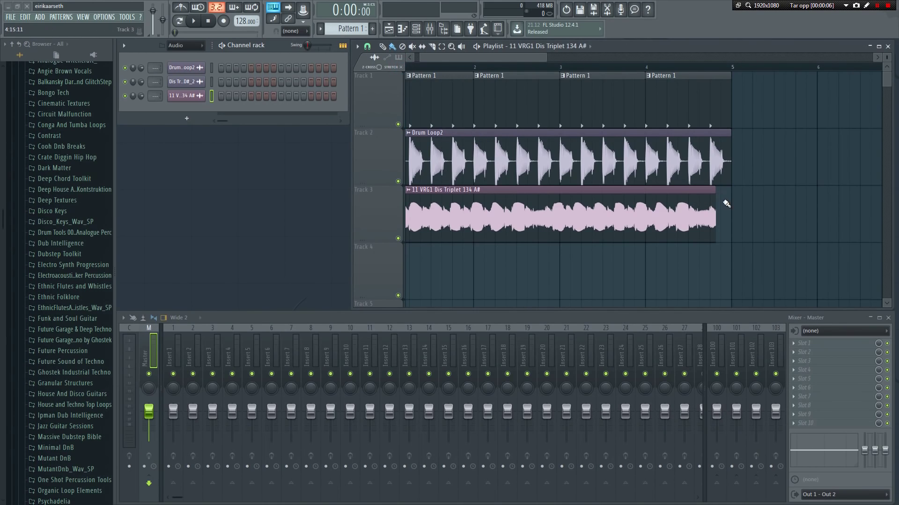
{"action": "left_click_drag", "start_coordinate": [713, 203], "coordinate": [733, 210]}
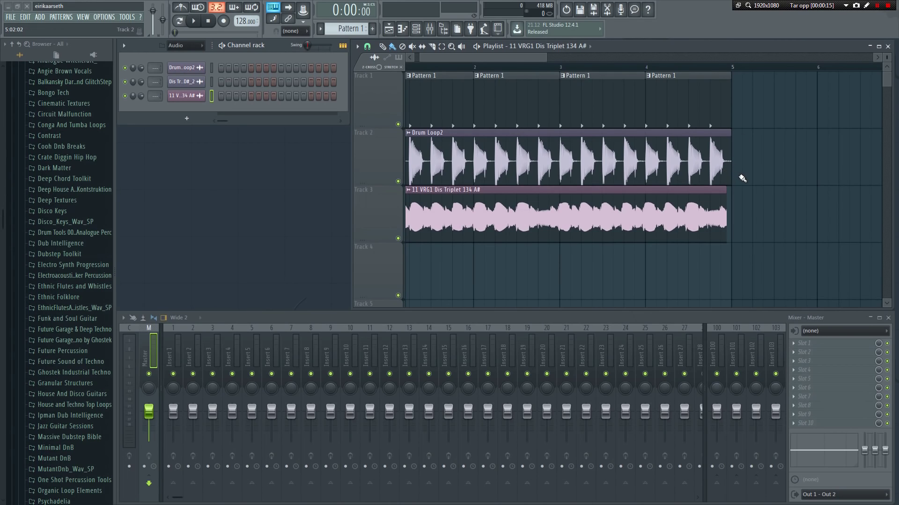
{"action": "left_click_drag", "start_coordinate": [726, 209], "coordinate": [731, 210]}
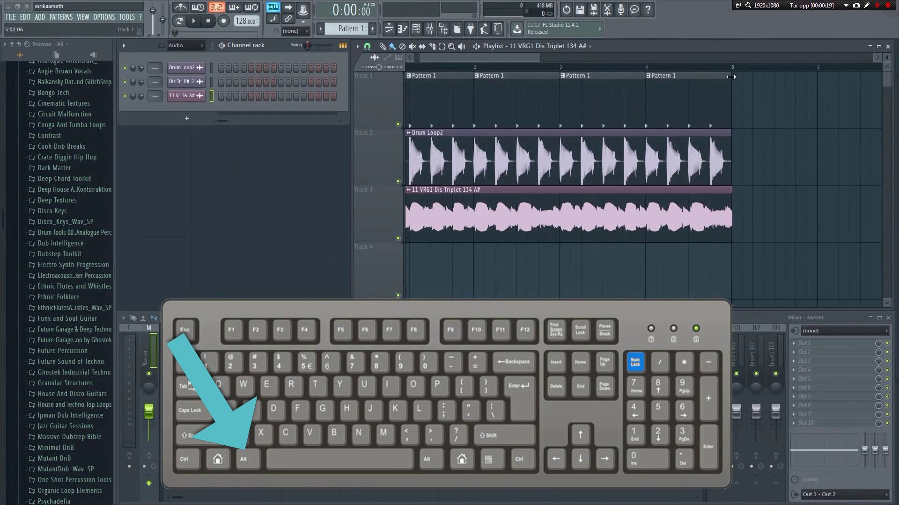
{"action": "scroll", "coordinate": [708, 69], "scroll_direction": "up", "scroll_amount": 5}
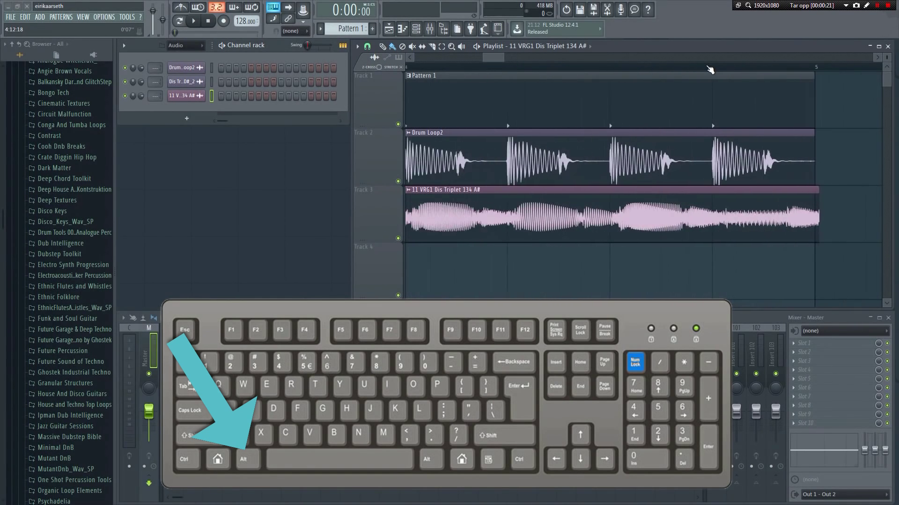
{"action": "left_click_drag", "start_coordinate": [837, 210], "coordinate": [831, 213]}
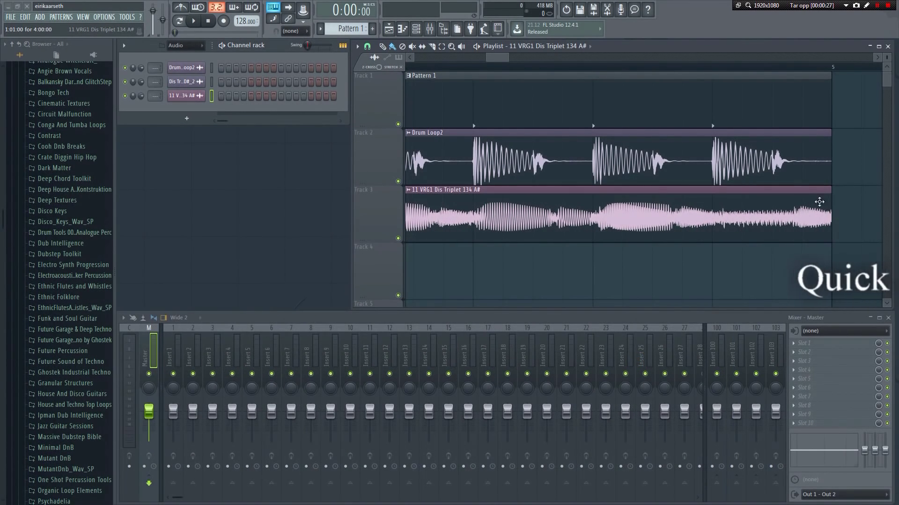
{"action": "scroll", "coordinate": [468, 60], "scroll_direction": "down", "scroll_amount": 6}
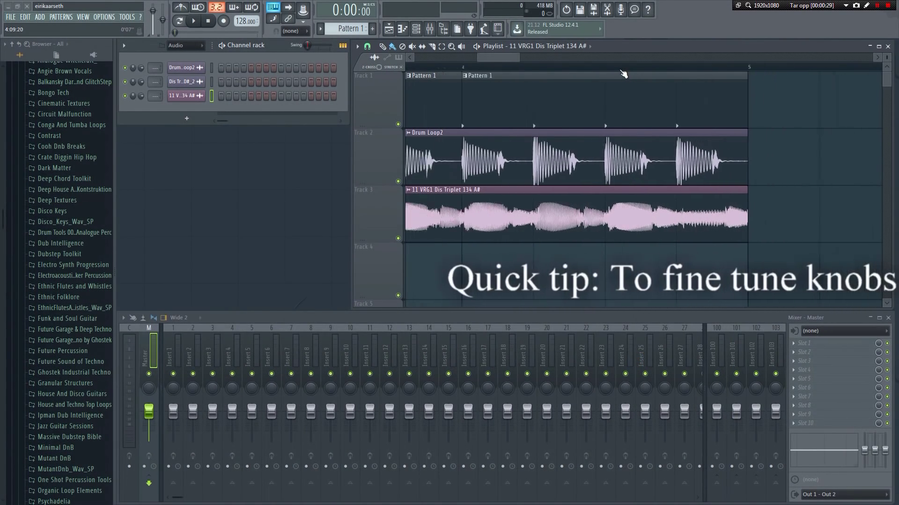
{"action": "left_click_drag", "start_coordinate": [468, 59], "coordinate": [426, 60]}
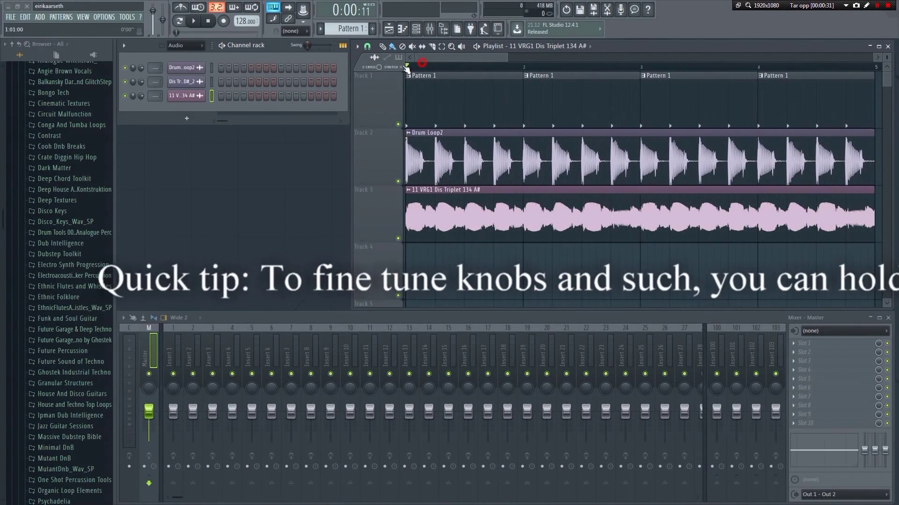
{"action": "key", "text": "space"}
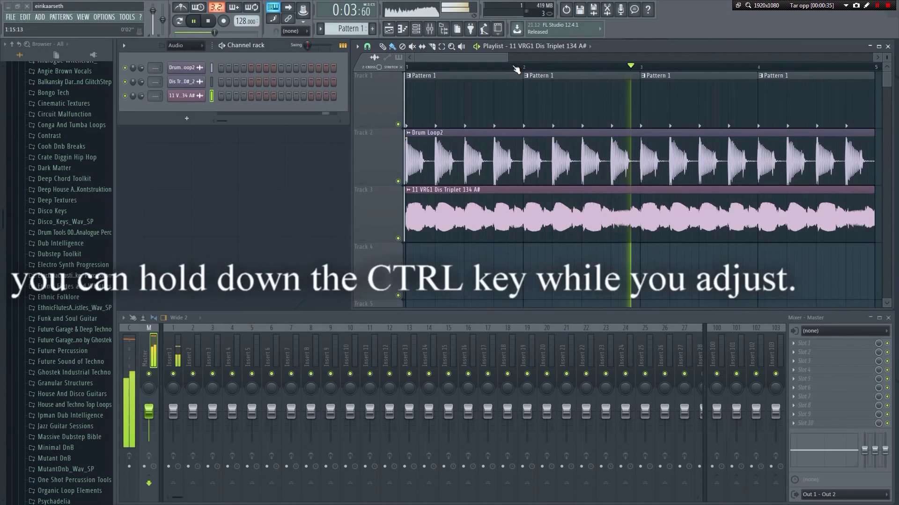
{"action": "scroll", "coordinate": [516, 70], "scroll_direction": "down", "scroll_amount": 2}
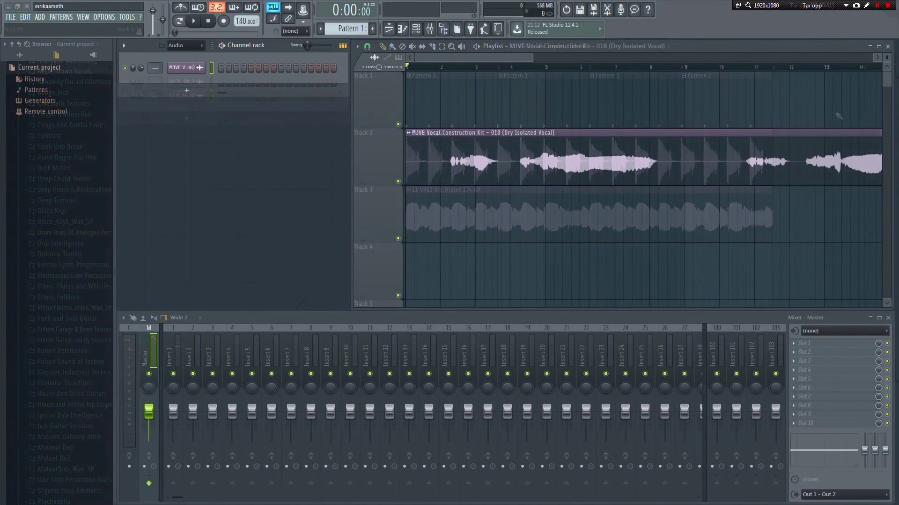
- Cut the vocal clip at three points with the Slice tool
{"action": "left_click", "coordinate": [431, 46]}
{"action": "left_click_drag", "start_coordinate": [509, 119], "coordinate": [511, 229]}
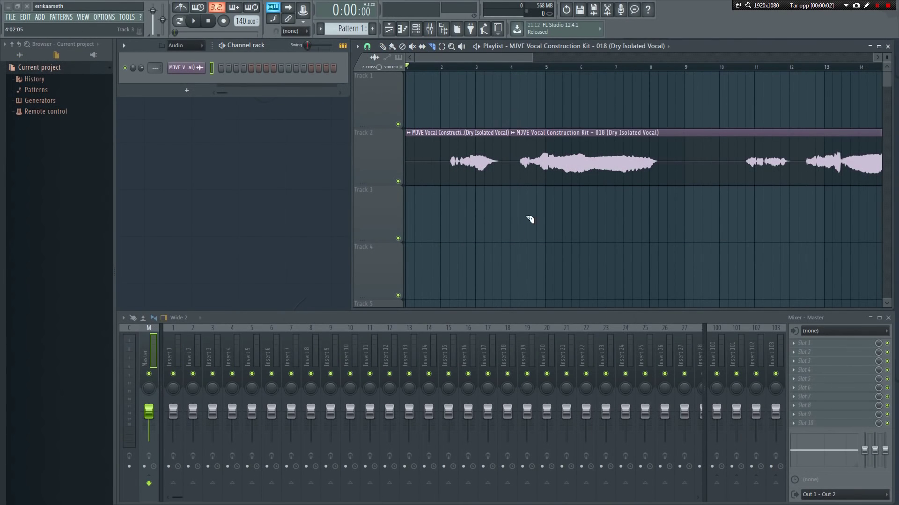
{"action": "left_click_drag", "start_coordinate": [603, 165], "coordinate": [600, 238]}
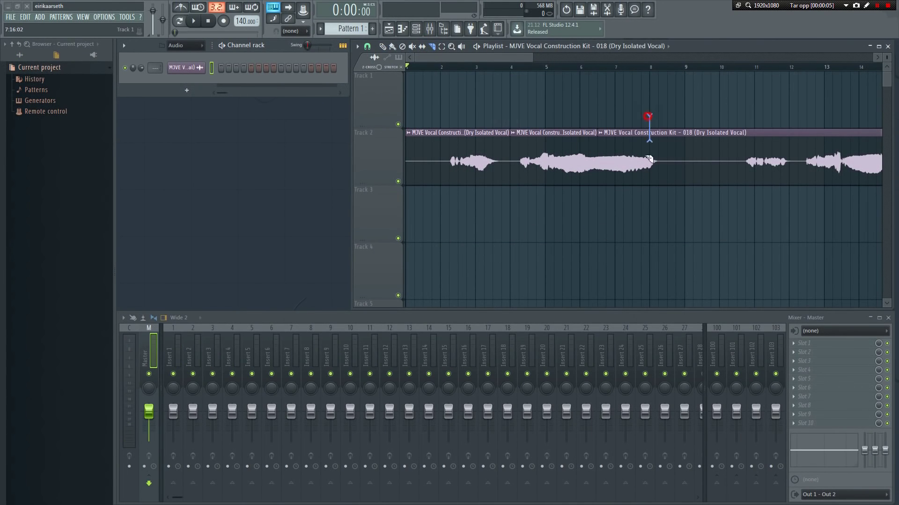
{"action": "left_click_drag", "start_coordinate": [648, 117], "coordinate": [654, 229]}
{"action": "left_click", "coordinate": [382, 46]}
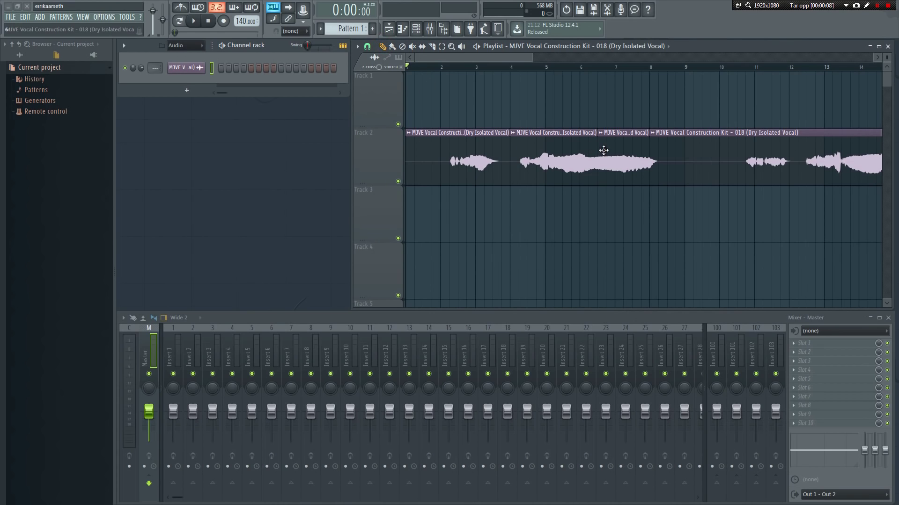
- Move the third vocal slice down to Track 3 and make it unique
{"action": "mouse_move", "coordinate": [603, 151]}
{"action": "left_mouse_down"}
{"action": "mouse_move", "coordinate": [618, 223]}
{"action": "mouse_move", "coordinate": [609, 223]}
{"action": "left_mouse_up"}
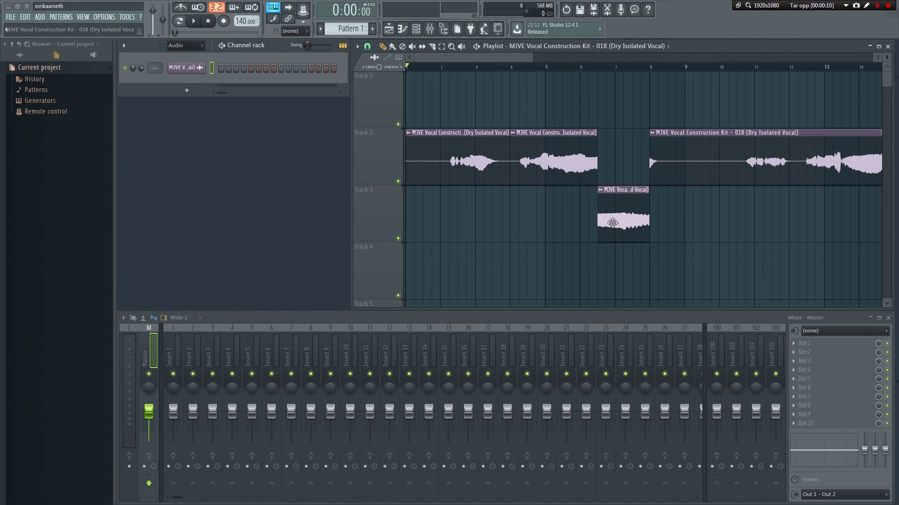
{"action": "right_click", "coordinate": [599, 196]}
{"action": "left_click", "coordinate": [644, 260]}
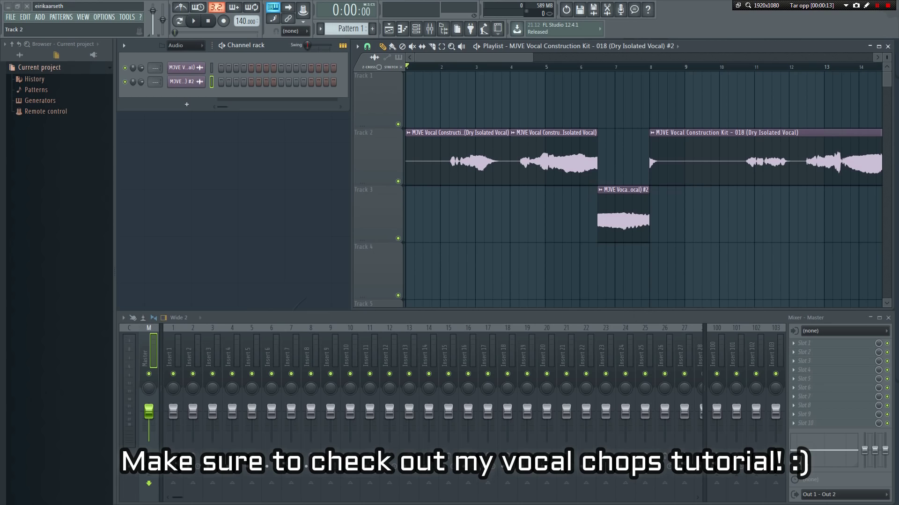
- Set the #2 slice to Stretch mode, resize it, and move Track 2's last vocal piece to bar 9
{"action": "double_click", "coordinate": [622, 217]}
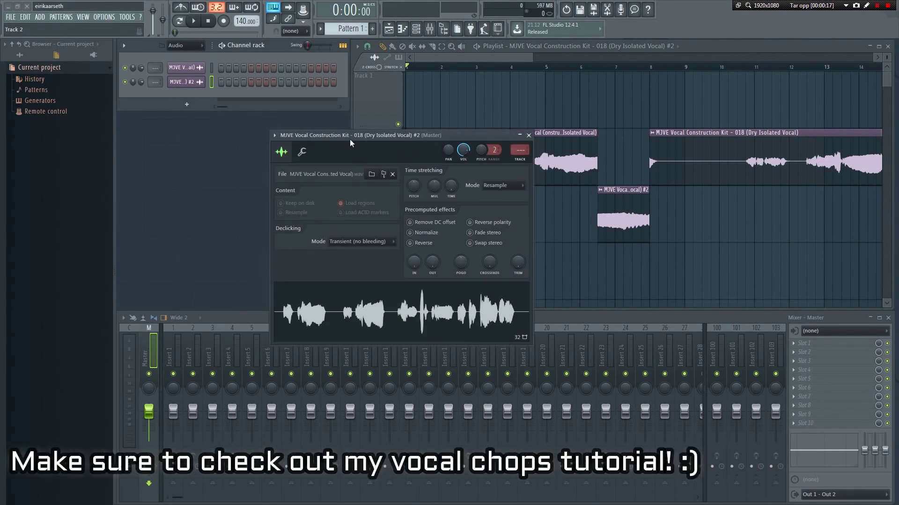
{"action": "left_click", "coordinate": [504, 186]}
{"action": "left_click", "coordinate": [510, 200]}
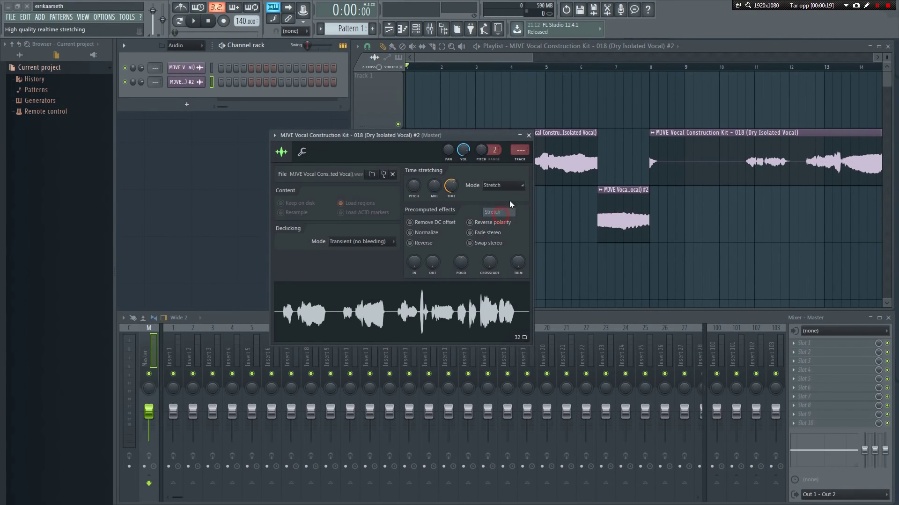
{"action": "left_click", "coordinate": [529, 135]}
{"action": "left_click_drag", "start_coordinate": [646, 221], "coordinate": [684, 222]}
{"action": "left_click_drag", "start_coordinate": [660, 165], "coordinate": [696, 173]}
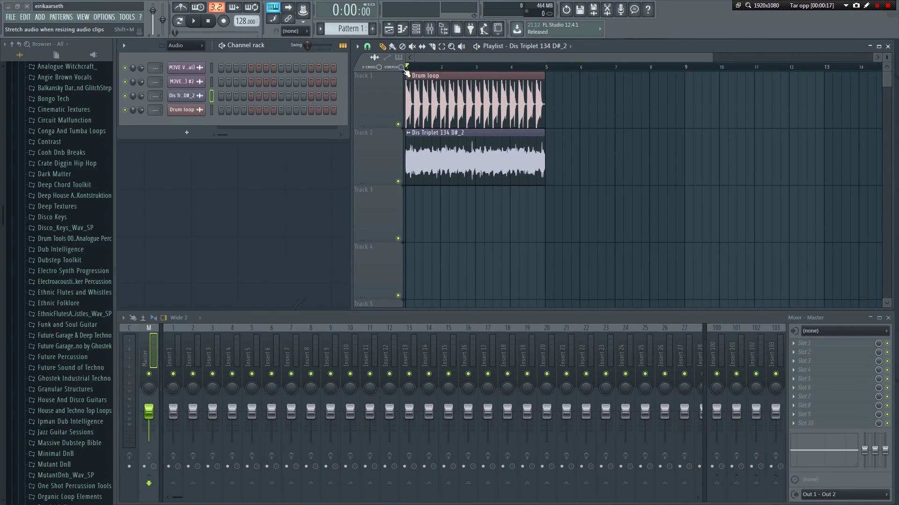
- Confirm the Dis Triplet 134 D#_2 clip's time-stretching mode stays Resample
{"action": "double_click", "coordinate": [439, 155]}
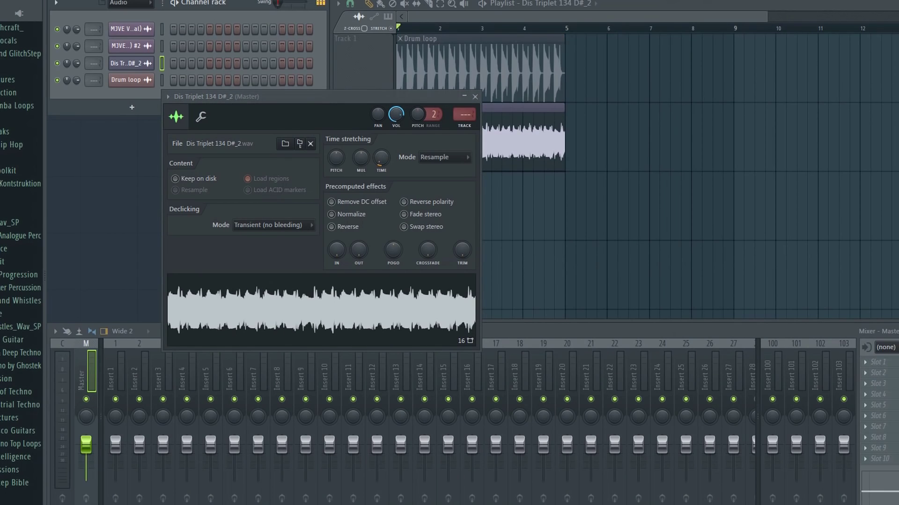
{"action": "left_click", "coordinate": [455, 159]}
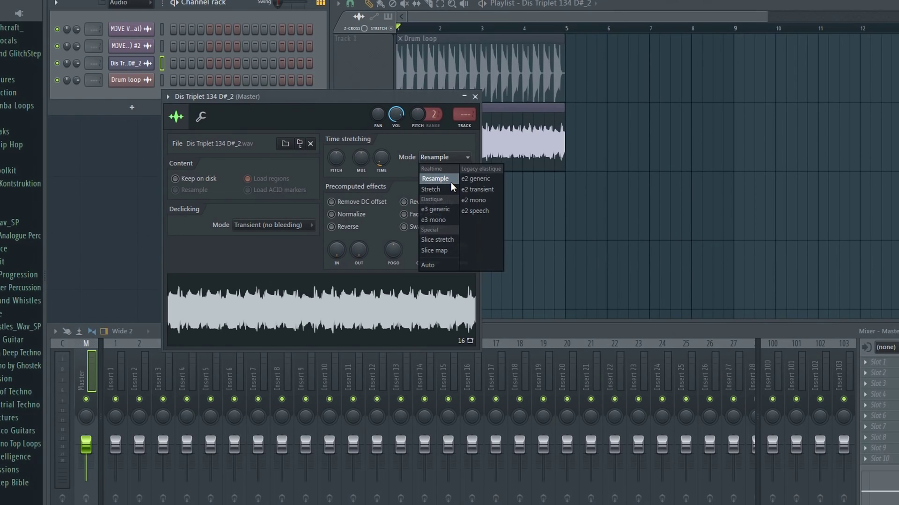
{"action": "left_click", "coordinate": [451, 182]}
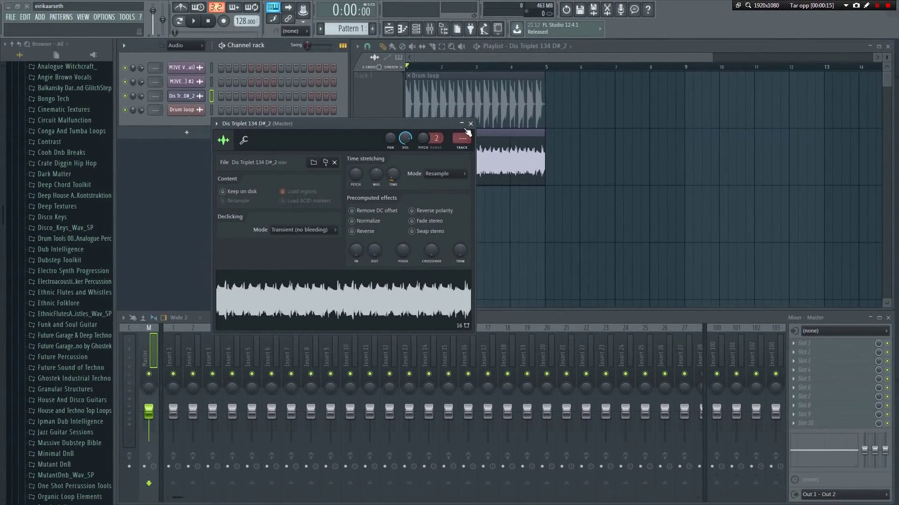
{"action": "left_click", "coordinate": [470, 124]}
- During playback, shorten the clip to bar 2, stretch it to bar 8, trim it back, then reopen its settings
{"action": "key", "text": "space"}
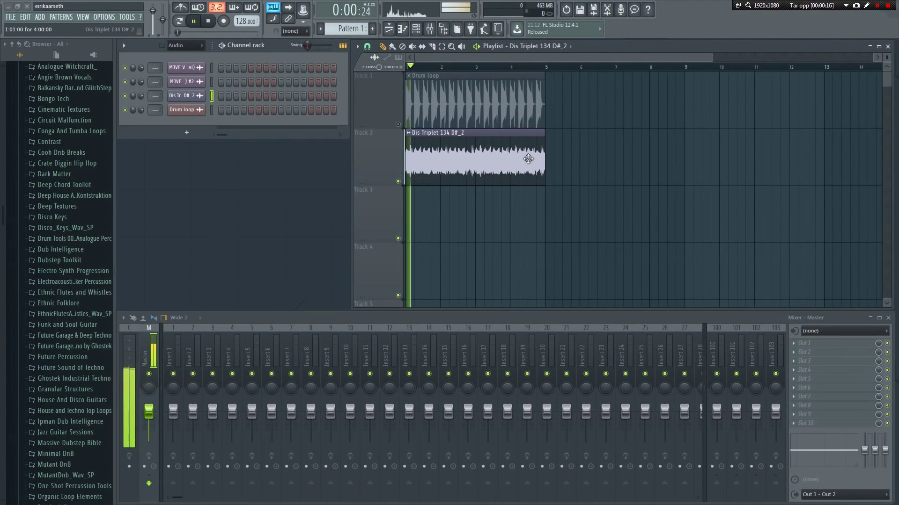
{"action": "left_click_drag", "start_coordinate": [541, 156], "coordinate": [457, 155]}
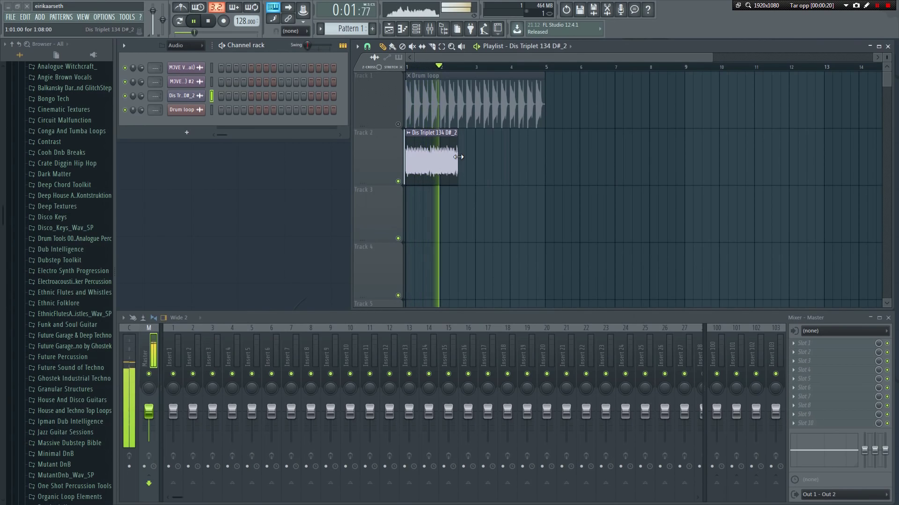
{"action": "key", "text": "space"}
{"action": "left_click_drag", "start_coordinate": [458, 157], "coordinate": [663, 163]}
{"action": "key", "text": "space"}
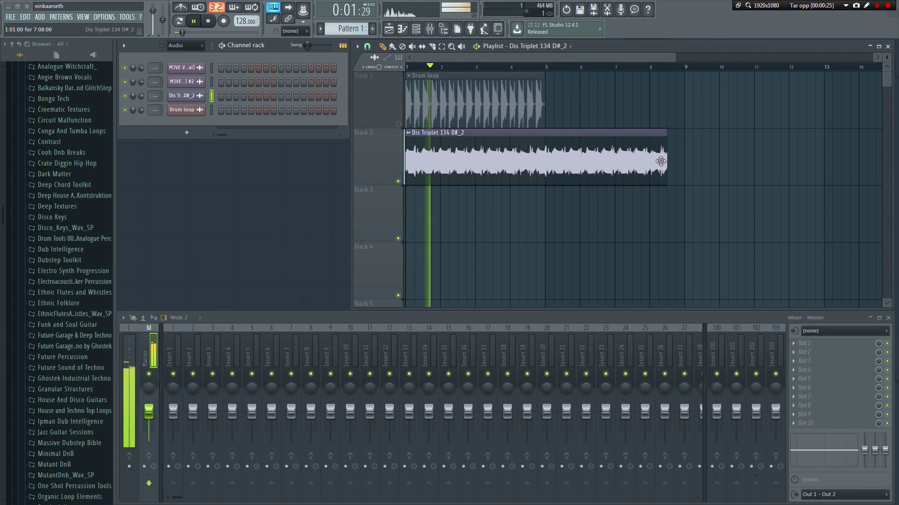
{"action": "left_click_drag", "start_coordinate": [664, 162], "coordinate": [542, 168]}
{"action": "key", "text": "space"}
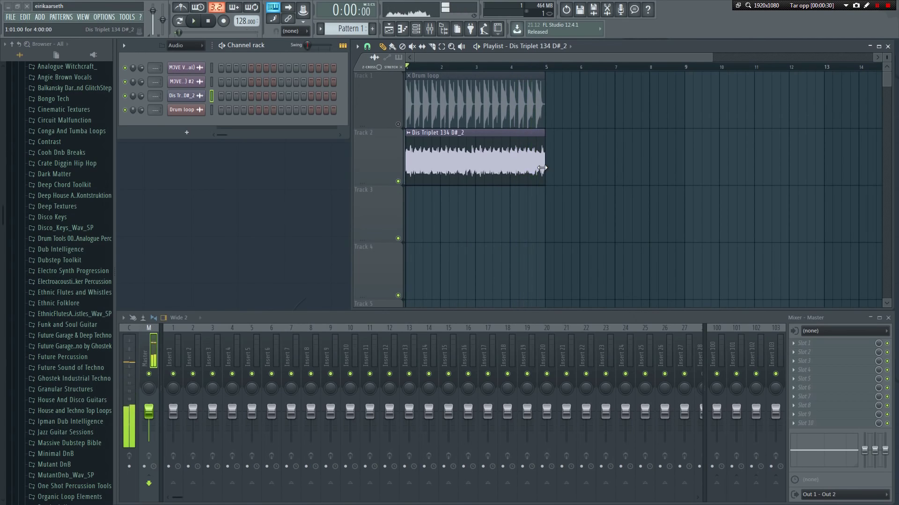
{"action": "double_click", "coordinate": [482, 152]}
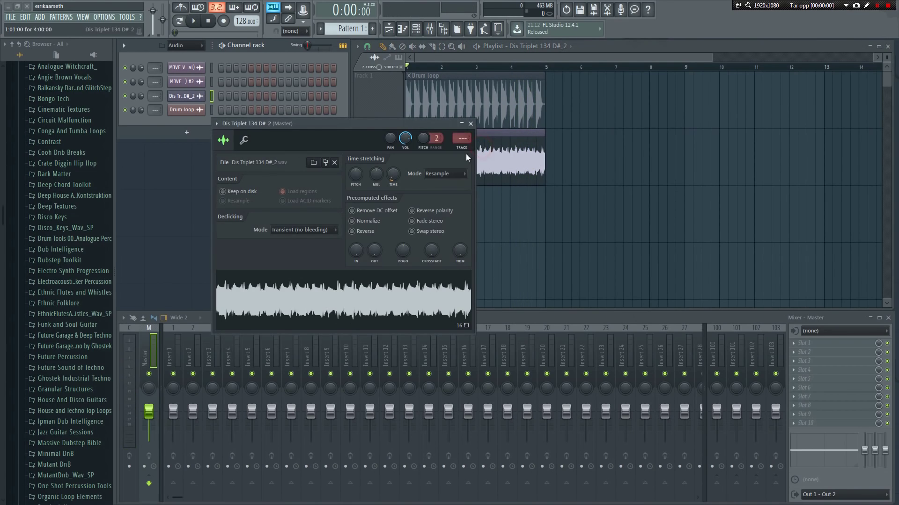
- Switch the Dis Triplet clip's time-stretching mode to Stretch
{"action": "left_click", "coordinate": [449, 176]}
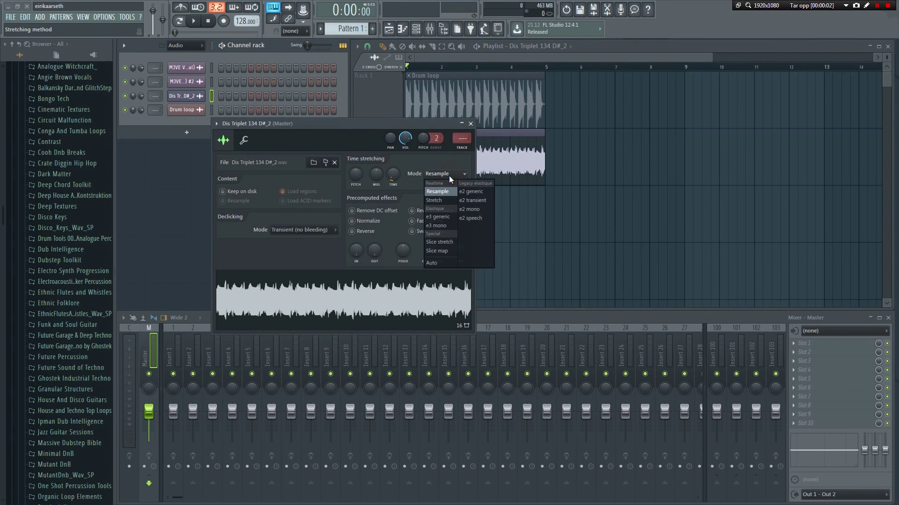
{"action": "left_click", "coordinate": [442, 201]}
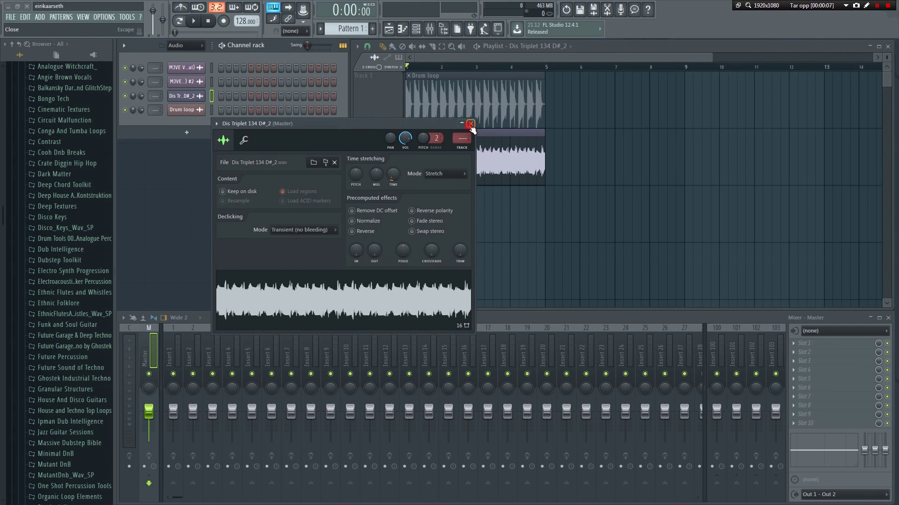
{"action": "left_click", "coordinate": [470, 123]}
- During playback, lengthen the Dis Triplet clip to about bar 8, then pull it back near bar 7
{"action": "key", "text": "space"}
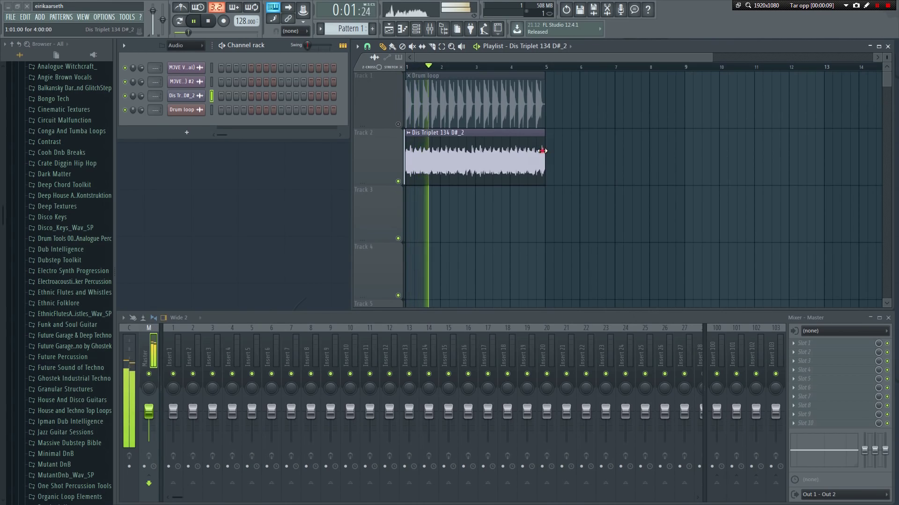
{"action": "left_click_drag", "start_coordinate": [544, 158], "coordinate": [666, 158]}
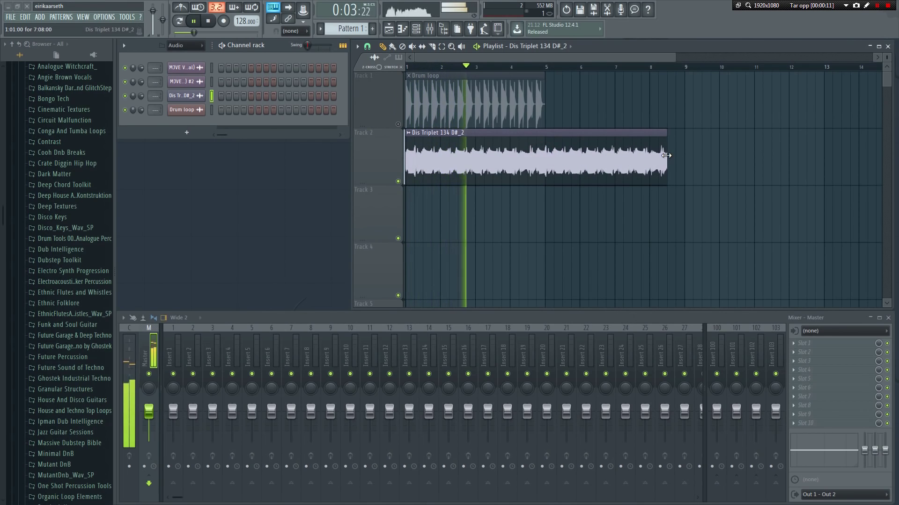
{"action": "left_click", "coordinate": [664, 156]}
{"action": "left_click_drag", "start_coordinate": [665, 155], "coordinate": [604, 163]}
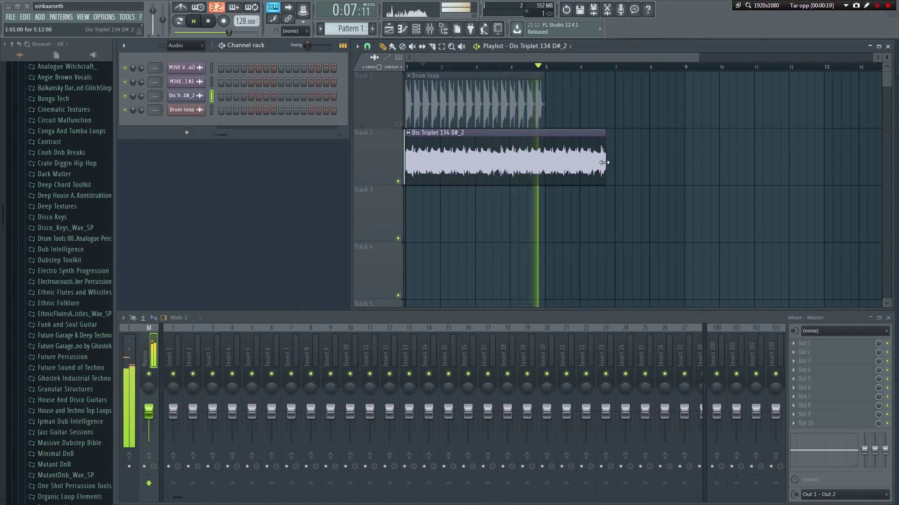
{"action": "key", "text": "space"}
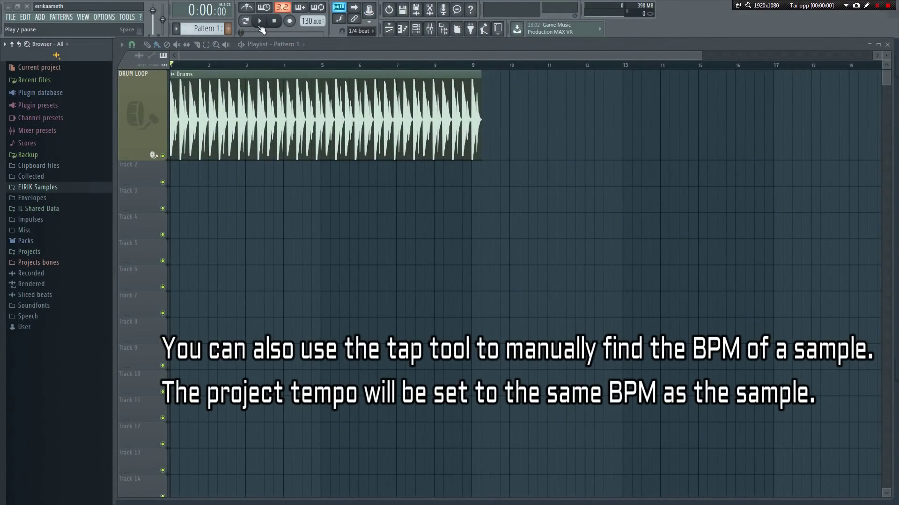
- Tap the tempo along with the playing drums until it settles at 126 BPM
{"action": "key", "text": "space"}
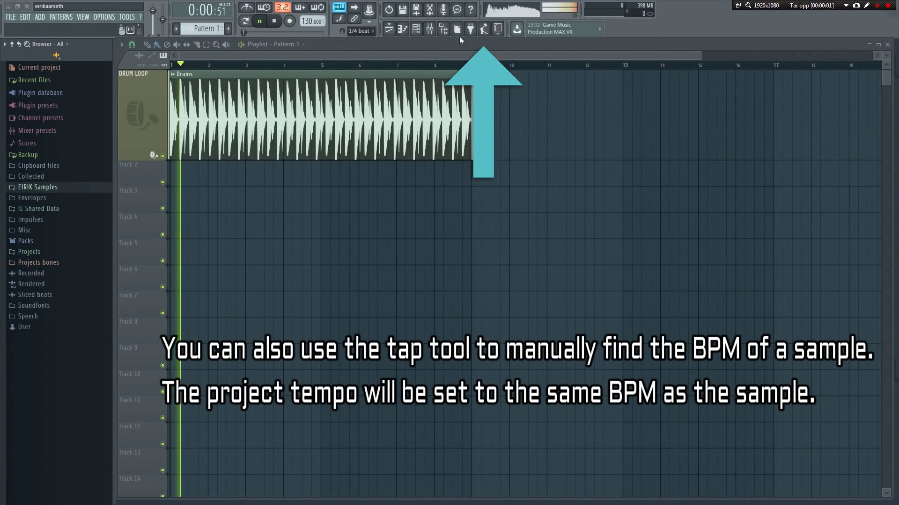
{"action": "left_click", "coordinate": [484, 29]}
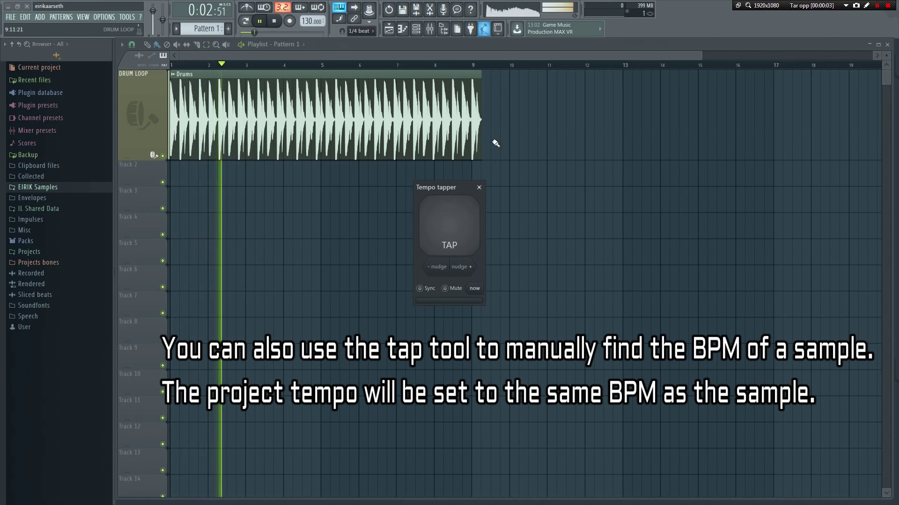
{"action": "left_click", "coordinate": [466, 233]}
{"action": "left_click", "coordinate": [466, 233]}
{"action": "left_click", "coordinate": [465, 233]}
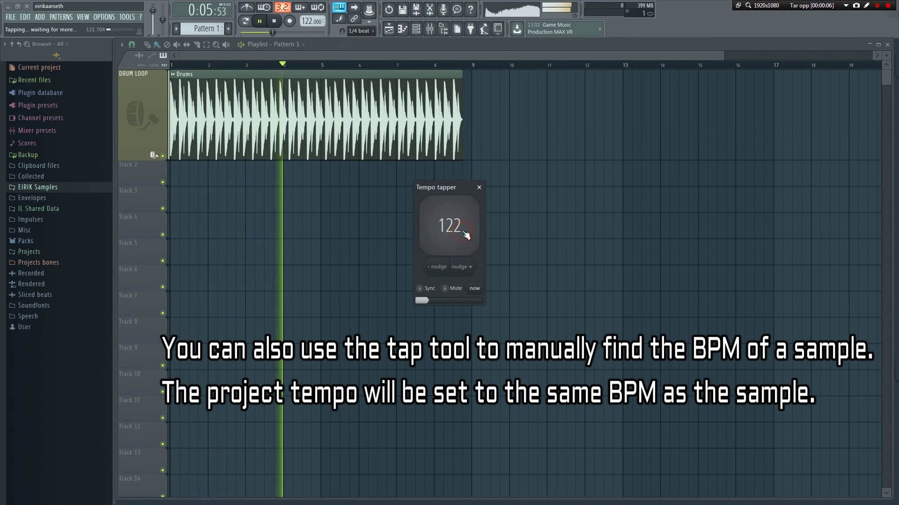
{"action": "left_click", "coordinate": [465, 233]}
{"action": "left_click", "coordinate": [465, 234]}
{"action": "left_click", "coordinate": [463, 235]}
{"action": "left_click", "coordinate": [463, 235]}
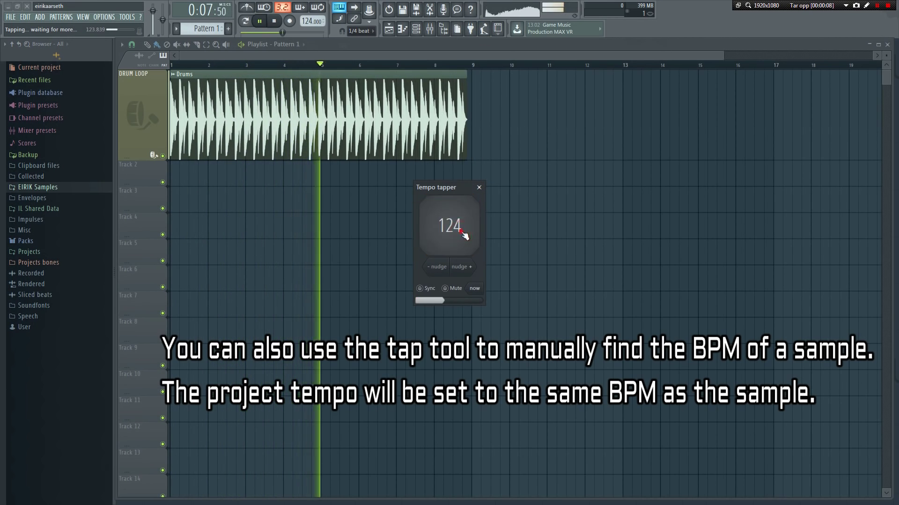
{"action": "left_click", "coordinate": [463, 243]}
{"action": "left_click", "coordinate": [463, 244]}
{"action": "left_click", "coordinate": [461, 241]}
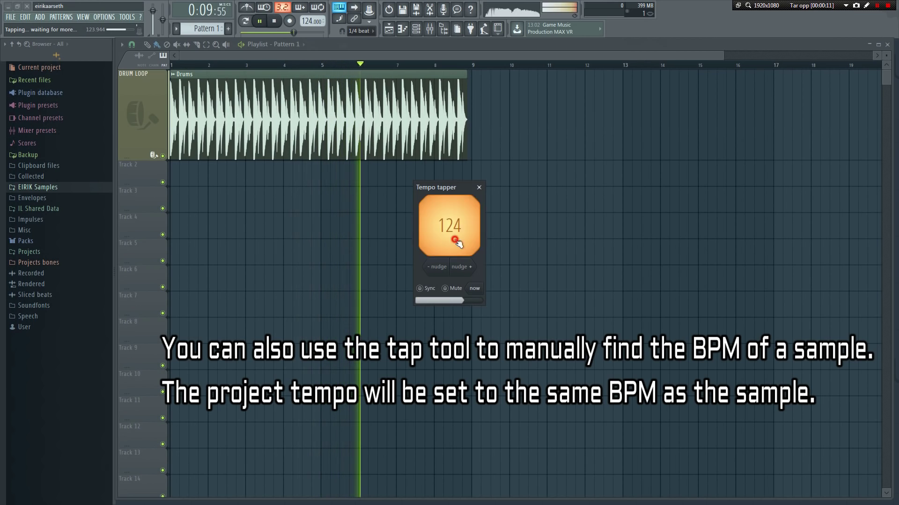
{"action": "left_click", "coordinate": [458, 241]}
{"action": "left_click", "coordinate": [455, 240]}
{"action": "left_click", "coordinate": [456, 241]}
{"action": "left_click", "coordinate": [456, 241]}
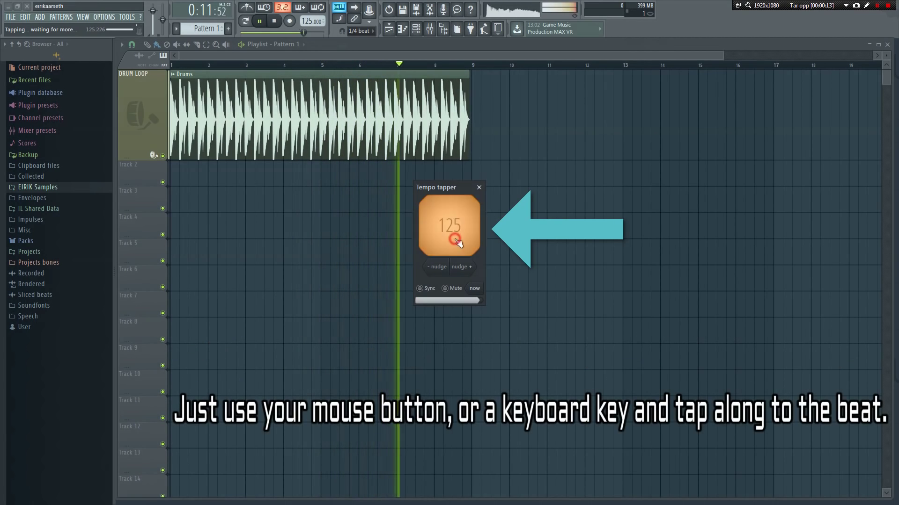
{"action": "left_click", "coordinate": [457, 241]}
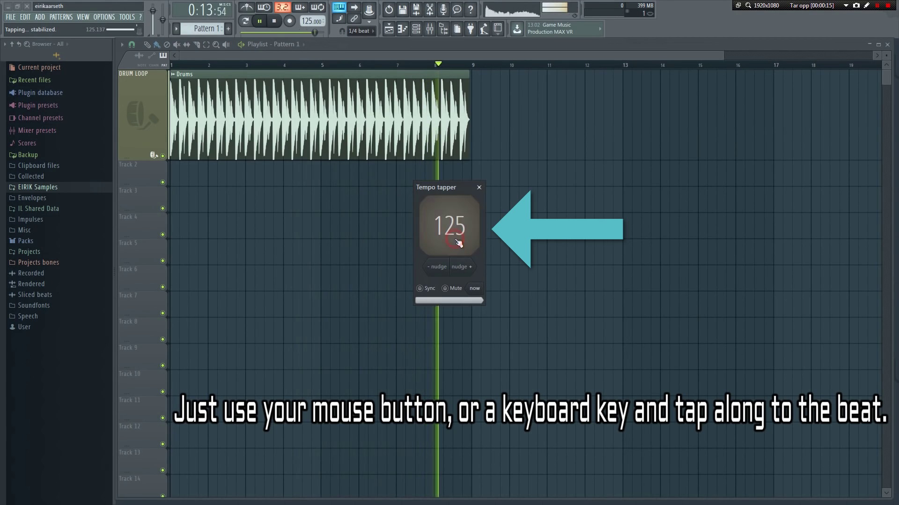
{"action": "left_click", "coordinate": [456, 242]}
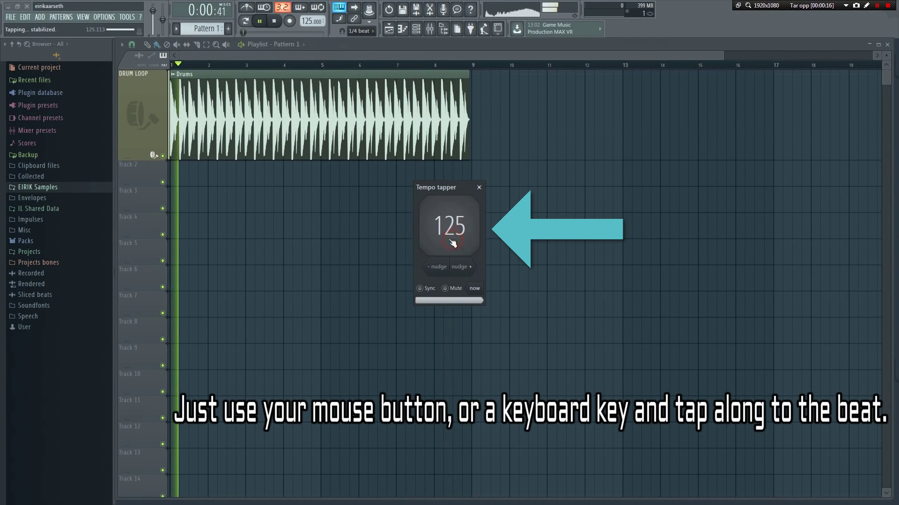
{"action": "left_click", "coordinate": [454, 242]}
{"action": "left_click", "coordinate": [453, 243]}
{"action": "left_click", "coordinate": [452, 242]}
{"action": "left_click", "coordinate": [453, 243]}
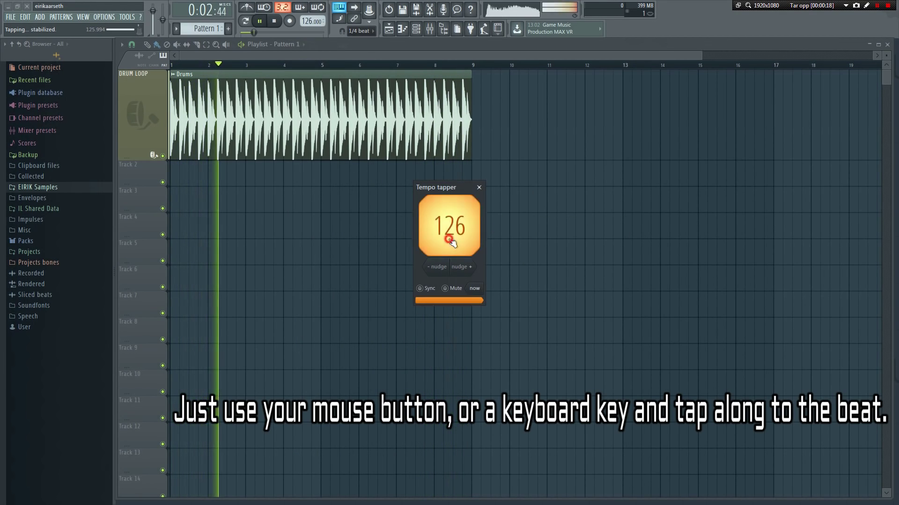
{"action": "left_click", "coordinate": [452, 242]}
{"action": "left_click", "coordinate": [452, 242]}
{"action": "left_click", "coordinate": [452, 242]}
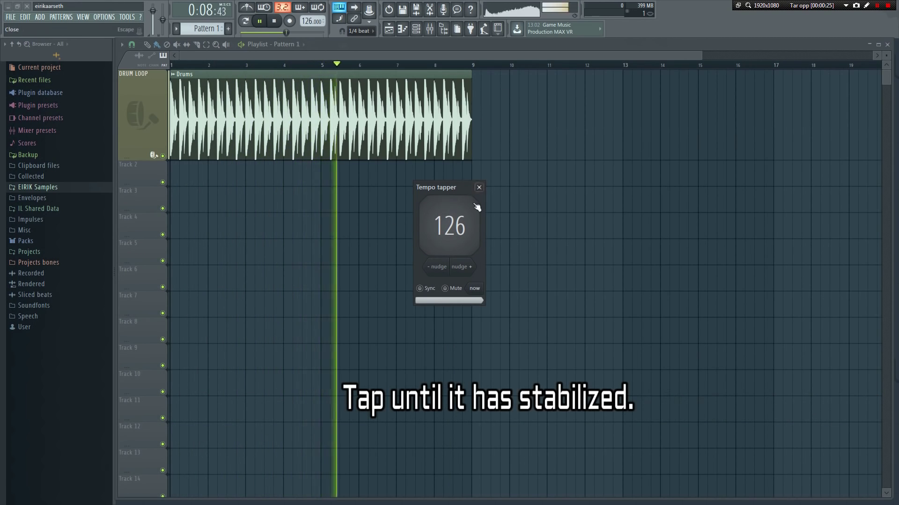
{"action": "key", "text": "space"}
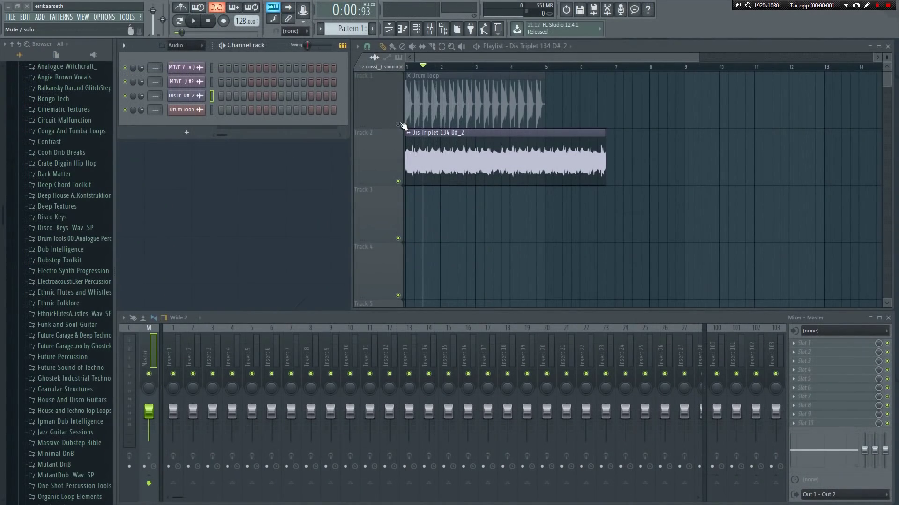
- Re-enable Track 1, end Dis Triplet at bar 5, and switch all audio clips to realtime stretching
{"action": "left_click", "coordinate": [398, 124]}
{"action": "left_click_drag", "start_coordinate": [604, 144], "coordinate": [545, 144]}
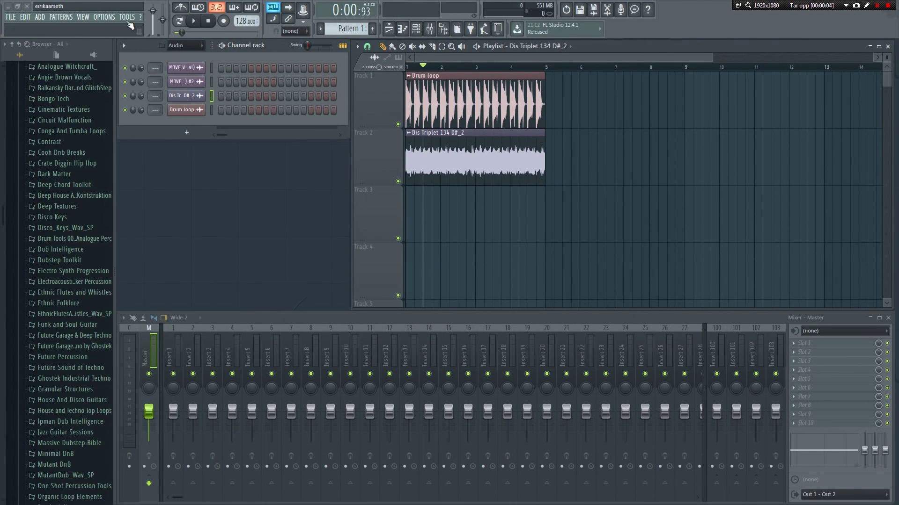
{"action": "left_click", "coordinate": [126, 18]}
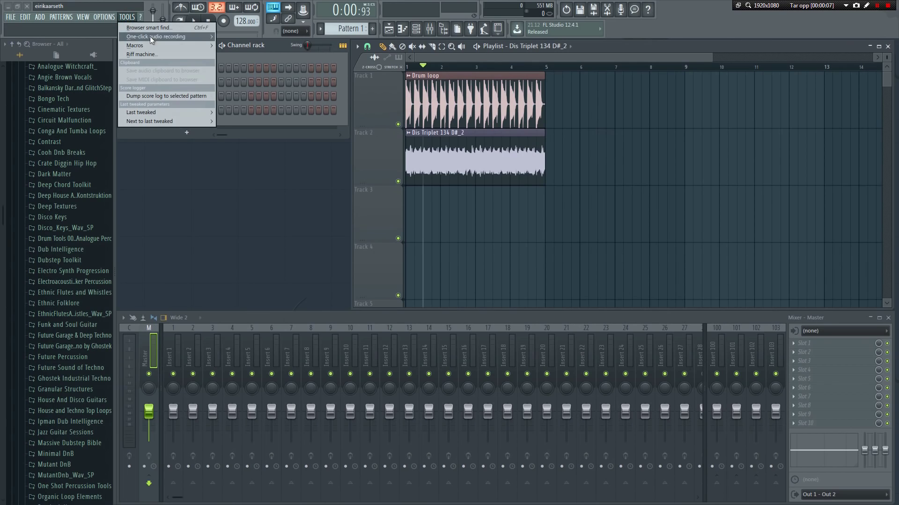
{"action": "mouse_move", "coordinate": [168, 46]}
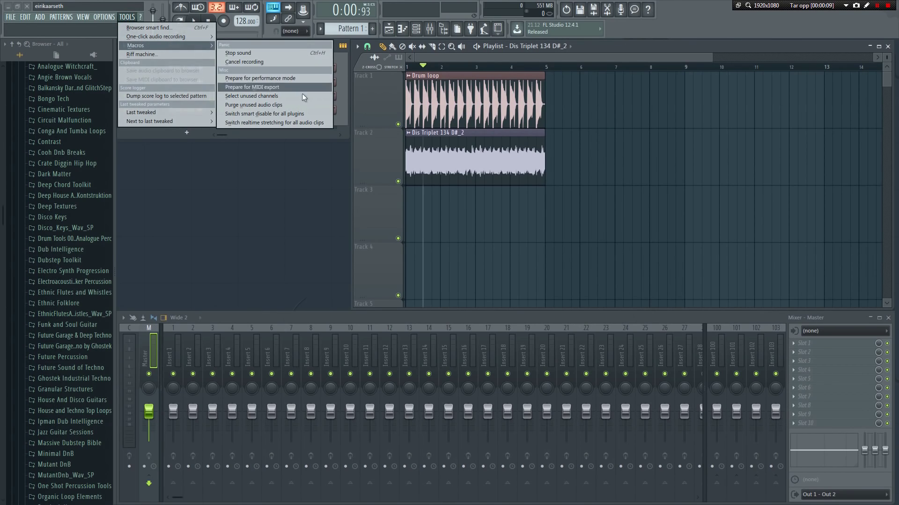
{"action": "left_click", "coordinate": [316, 122]}
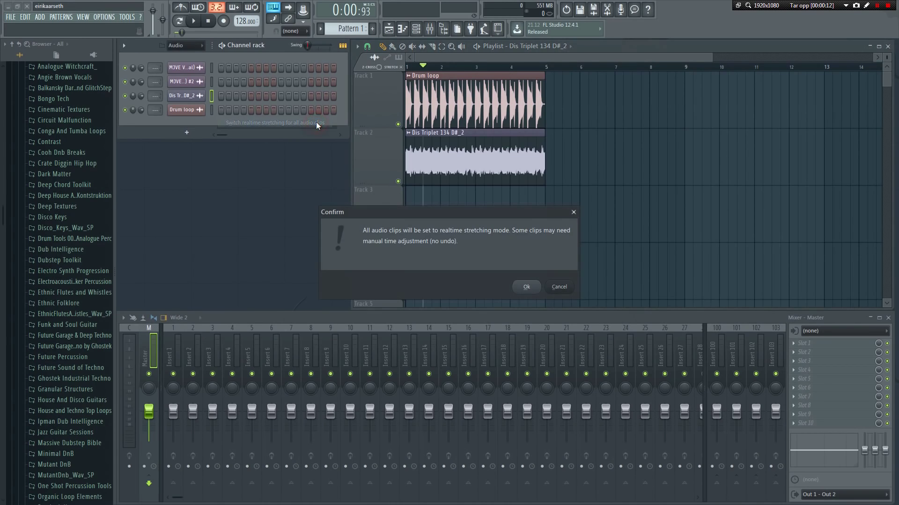
{"action": "left_click", "coordinate": [526, 287]}
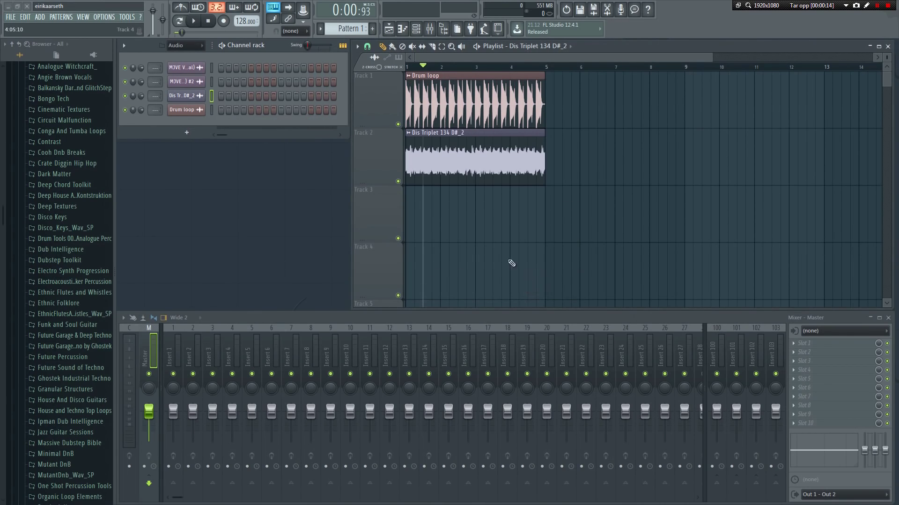
- While the song plays, drag the project tempo to 143 BPM
{"action": "left_click", "coordinate": [194, 20]}
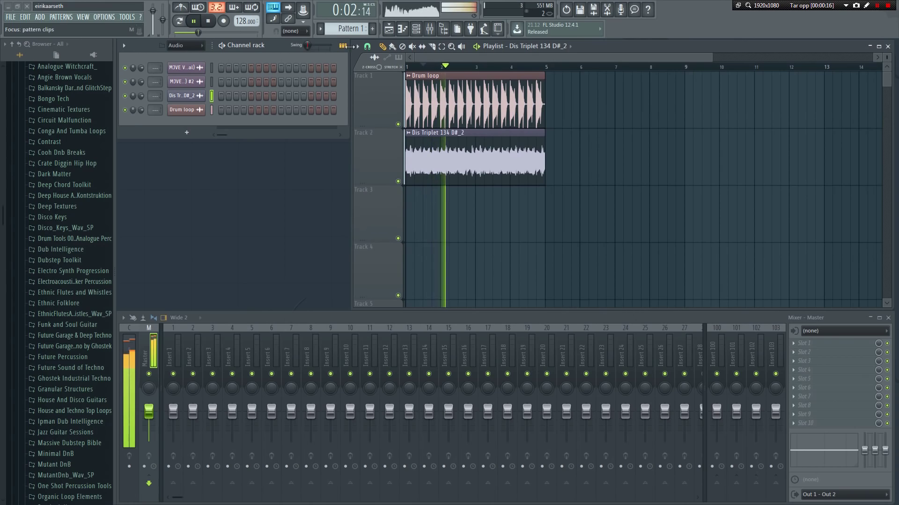
{"action": "left_click_drag", "start_coordinate": [240, 23], "coordinate": [243, 17]}
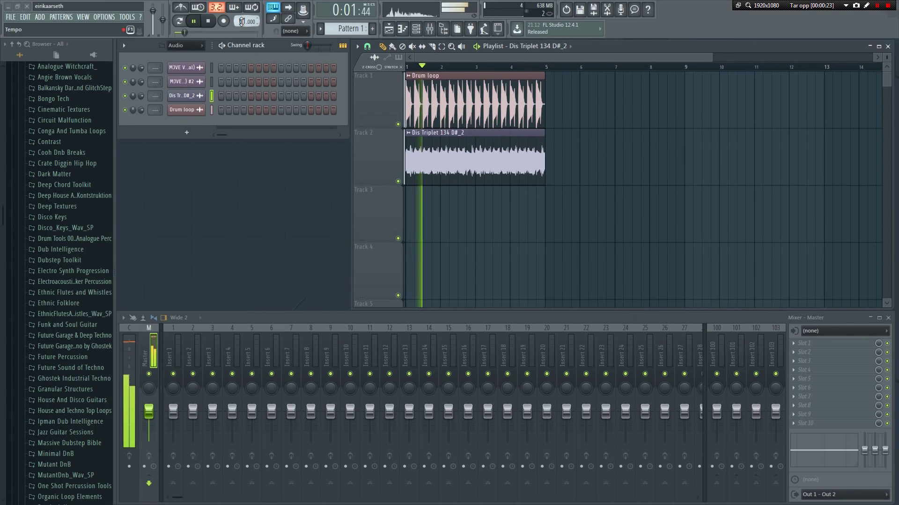
{"action": "left_click_drag", "start_coordinate": [246, 21], "coordinate": [246, 21]}
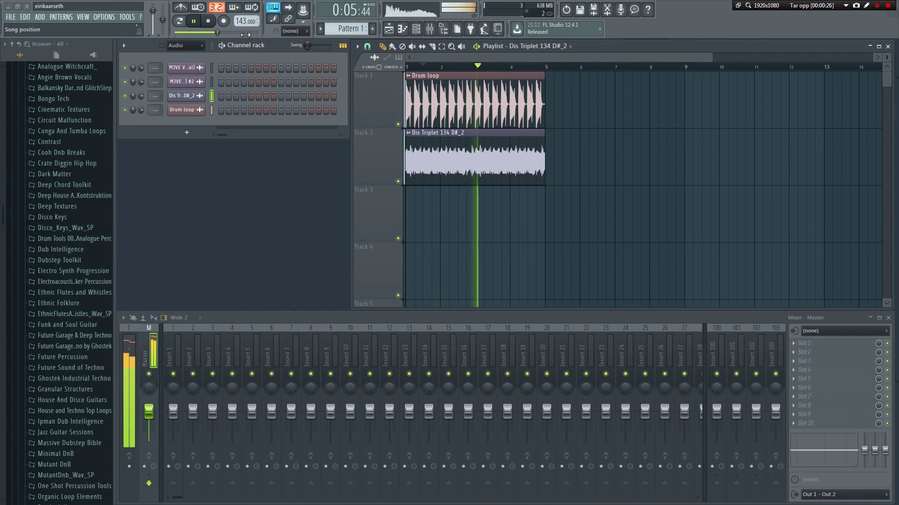
{"action": "key", "text": "space"}
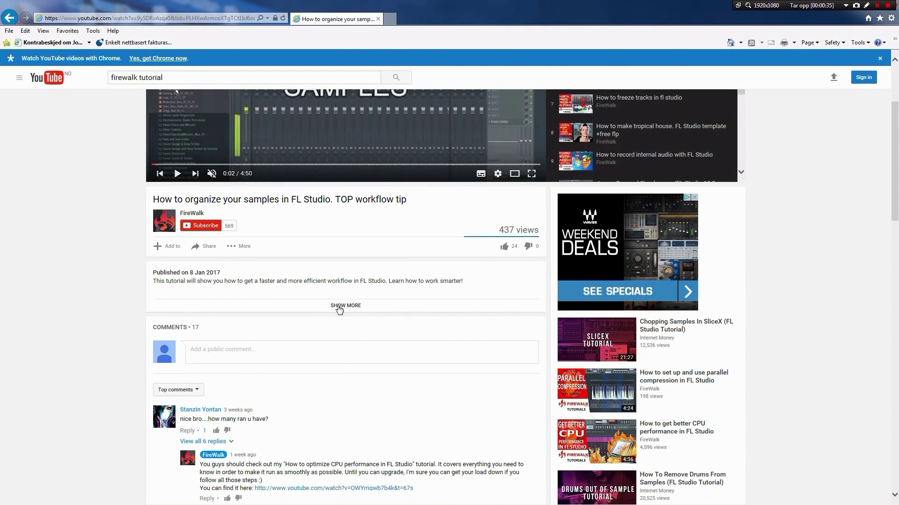
- Show the full description of the 'How to organize your samples in FL Studio' video with SHOW MORE
{"action": "left_click", "coordinate": [339, 308]}
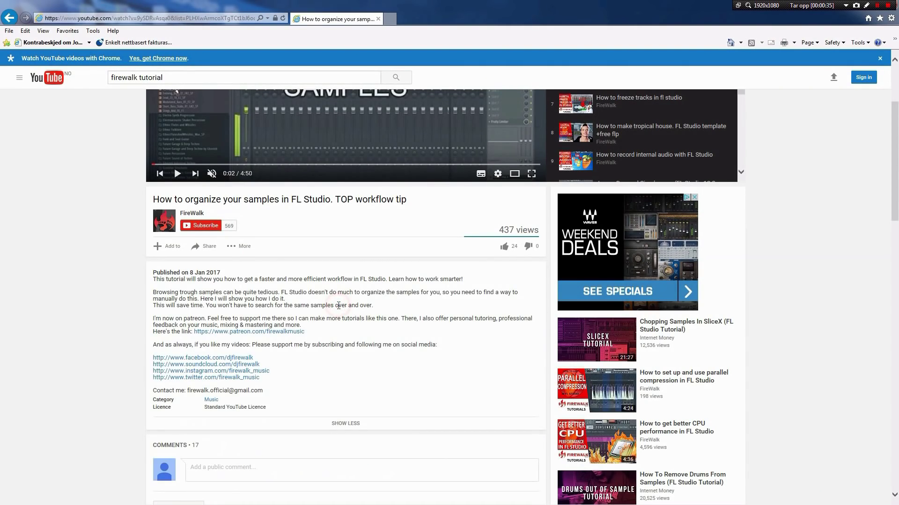